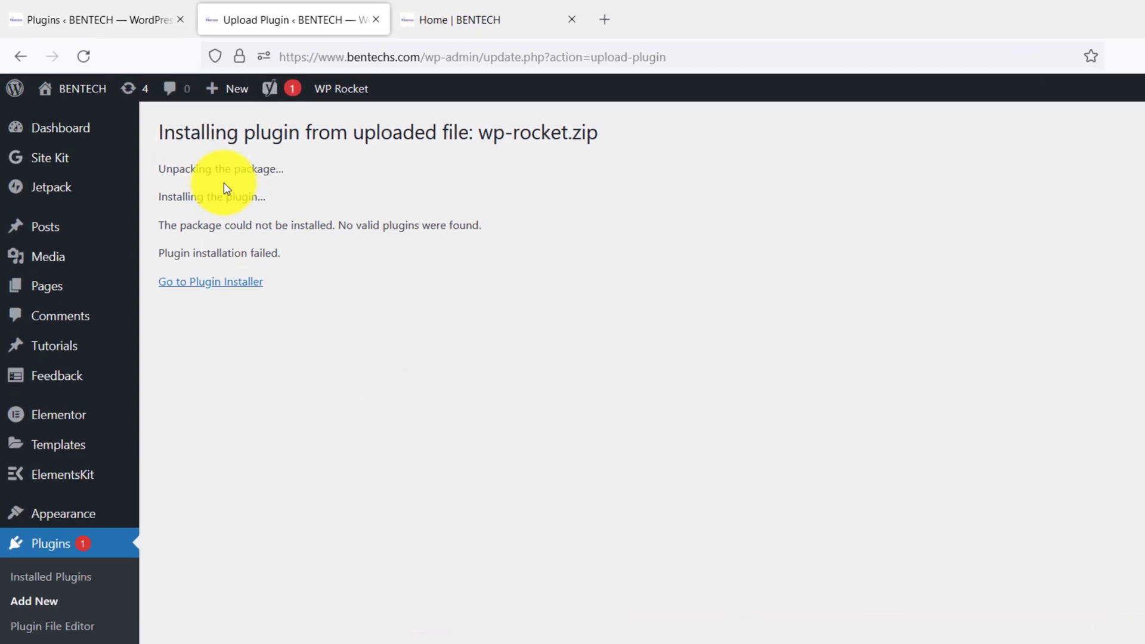
# Step: Bring the Downloads folder forward and inspect the wp-rocket.zip and wprocket3124.rar archives
pyautogui.click(128, 111)
pyautogui.click(460, 356)
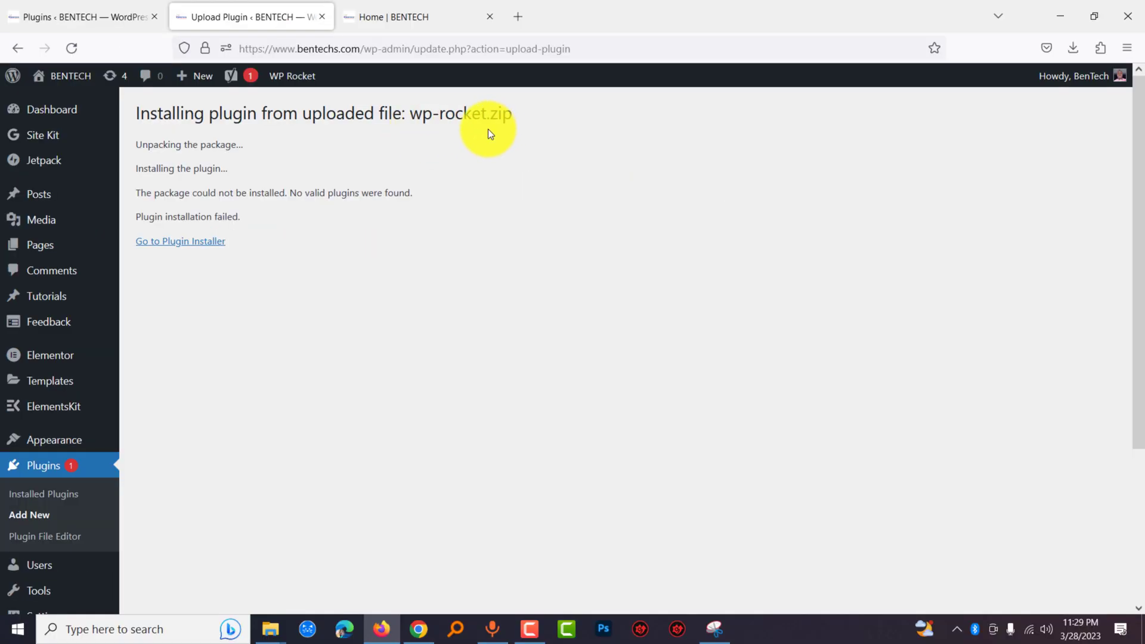
pyautogui.moveTo(257, 636)
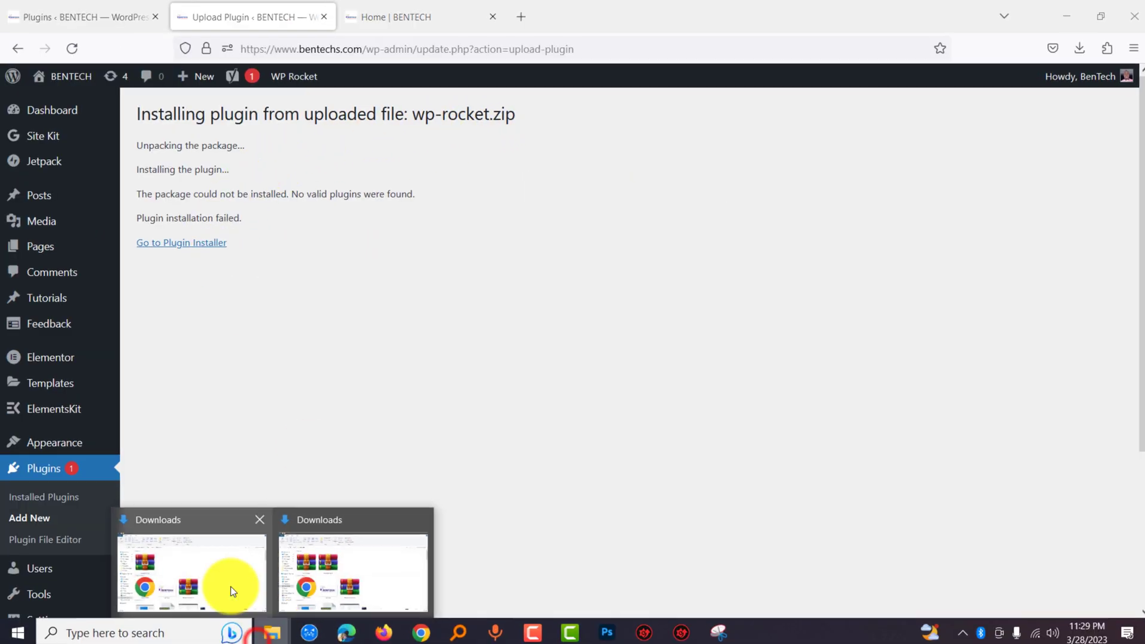
pyautogui.click(371, 623)
pyautogui.click(277, 284)
pyautogui.click(457, 319)
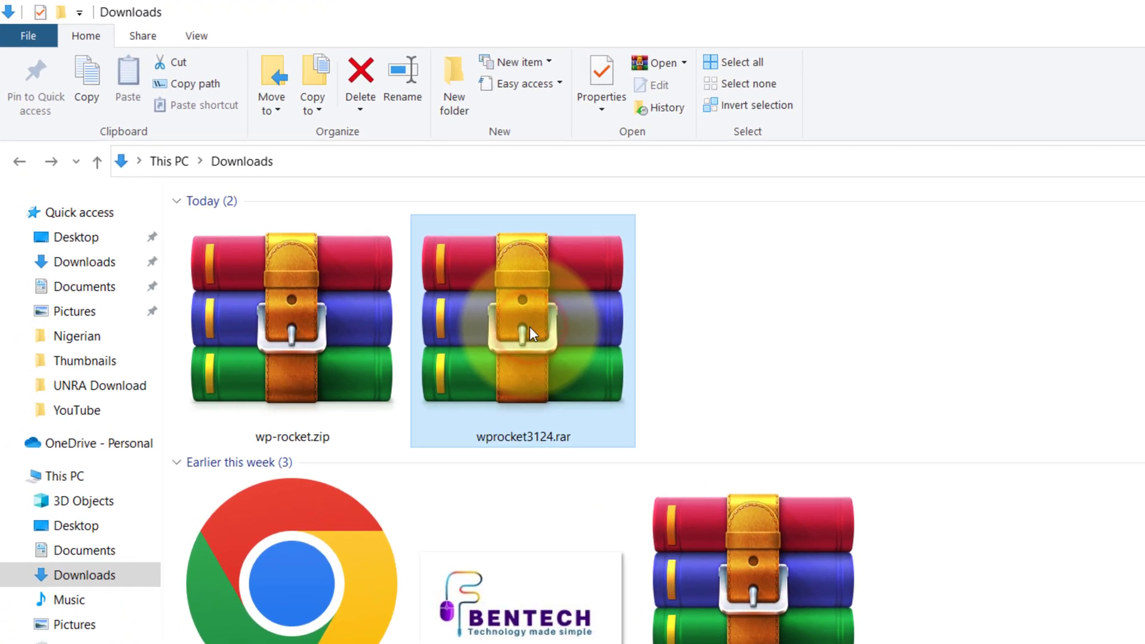
# Step: Compare the two archives again, then highlight and clear WordPress's installation failure messages
pyautogui.click(342, 332)
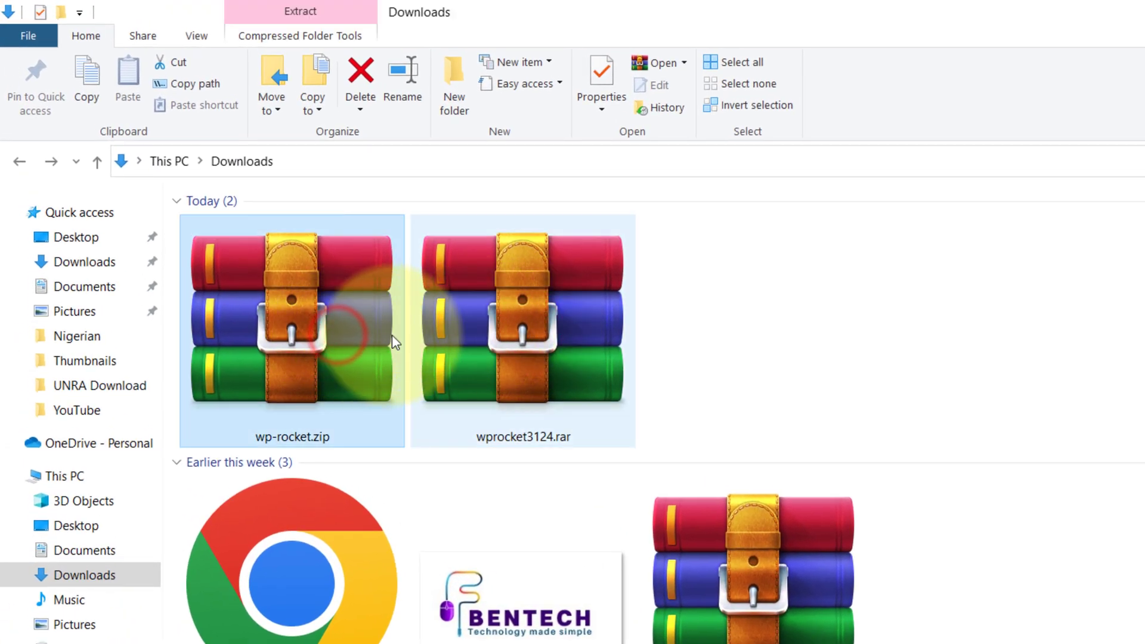
pyautogui.click(492, 342)
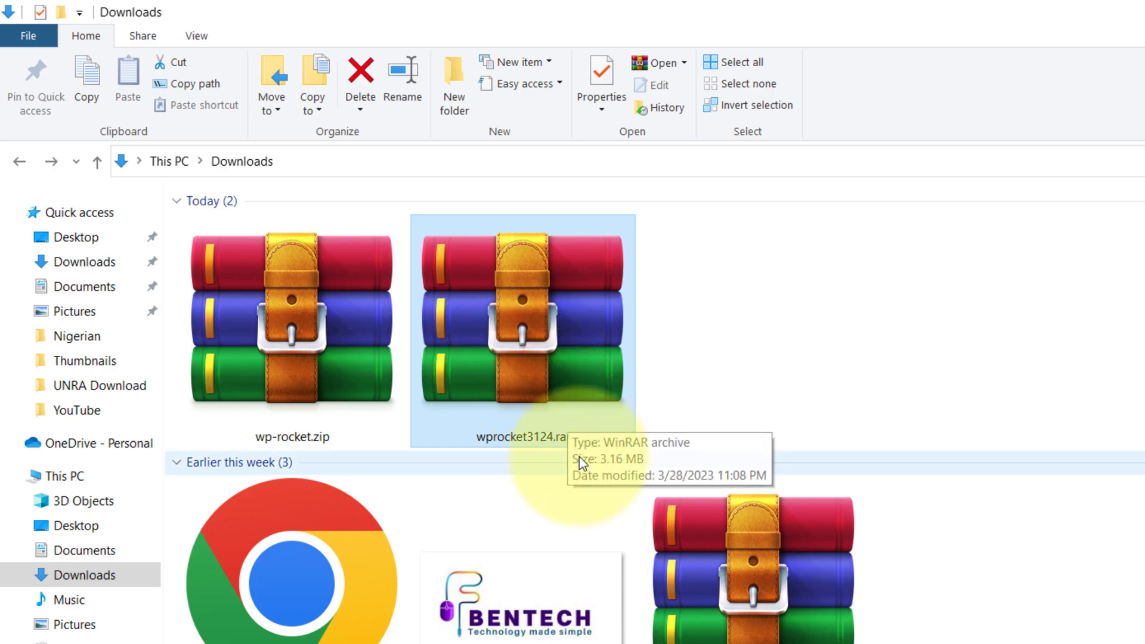
pyautogui.click(263, 363)
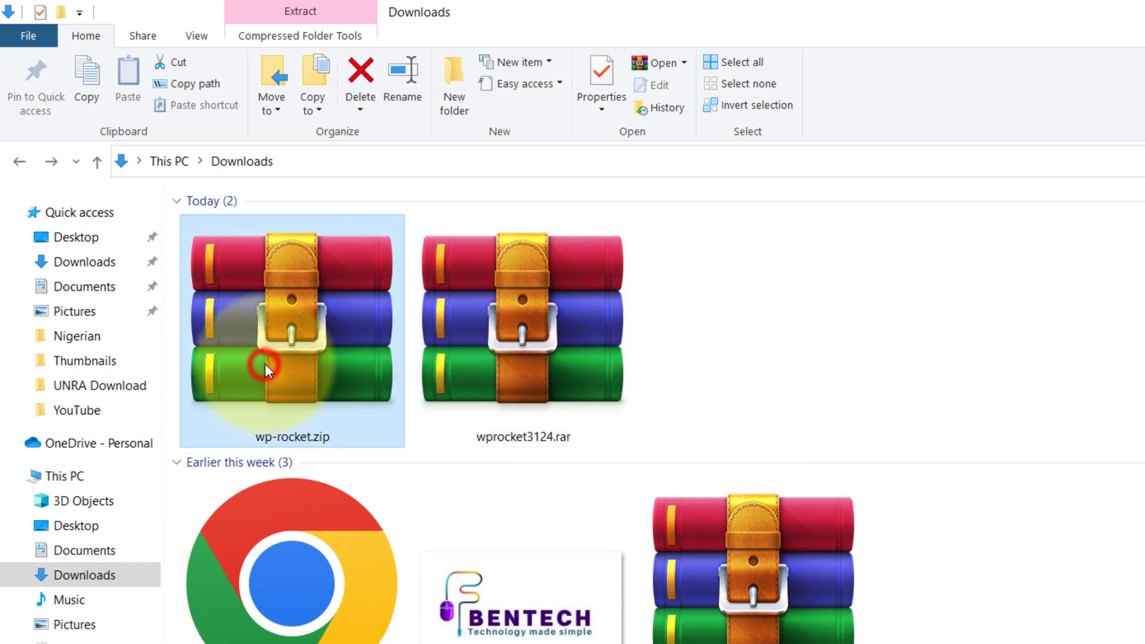
pyautogui.click(522, 367)
pyautogui.click(319, 381)
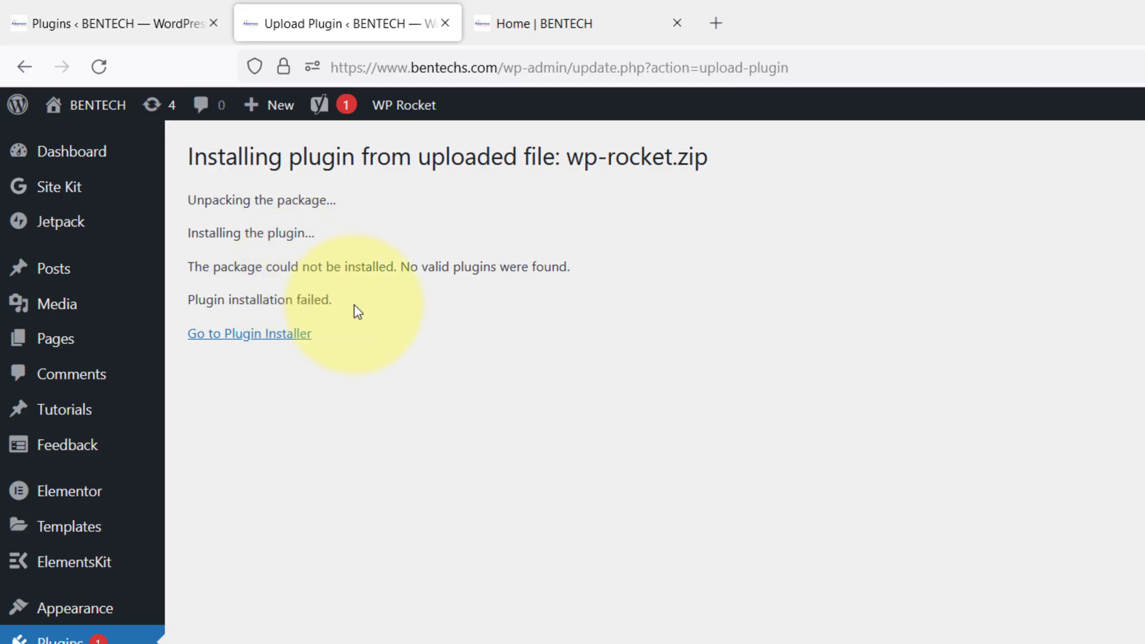
pyautogui.moveTo(354, 306); pyautogui.dragTo(349, 238)
pyautogui.click(442, 295)
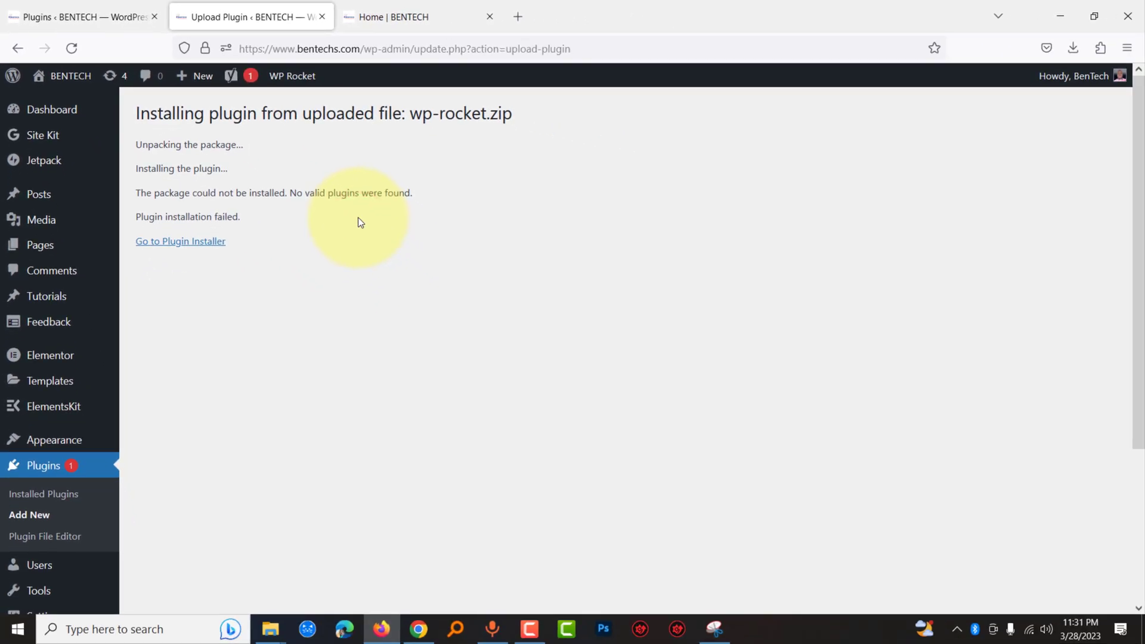
# Step: Go to the plugin installer's Upload Plugin area, glancing at the Downloads folder on the way
pyautogui.click(203, 242)
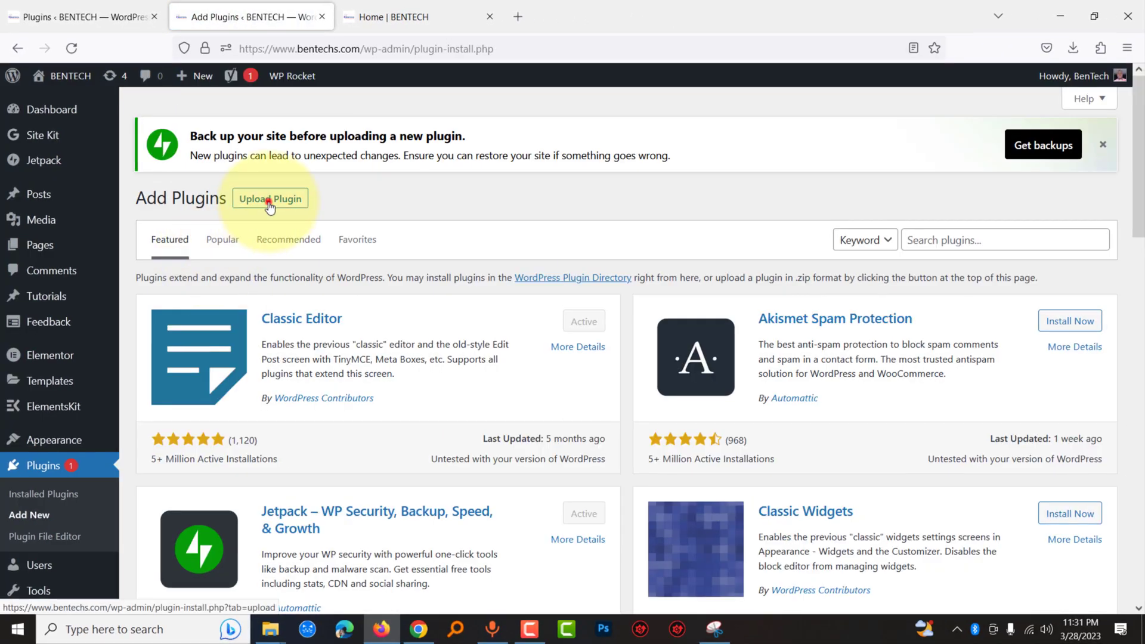
pyautogui.click(270, 199)
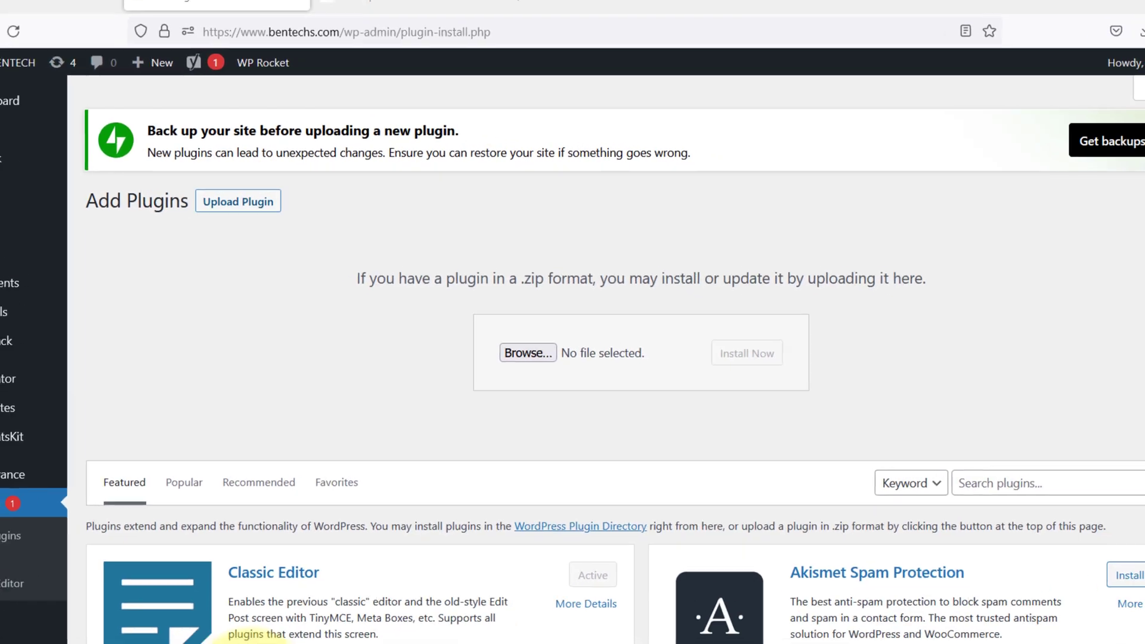
pyautogui.click(271, 629)
pyautogui.click(330, 588)
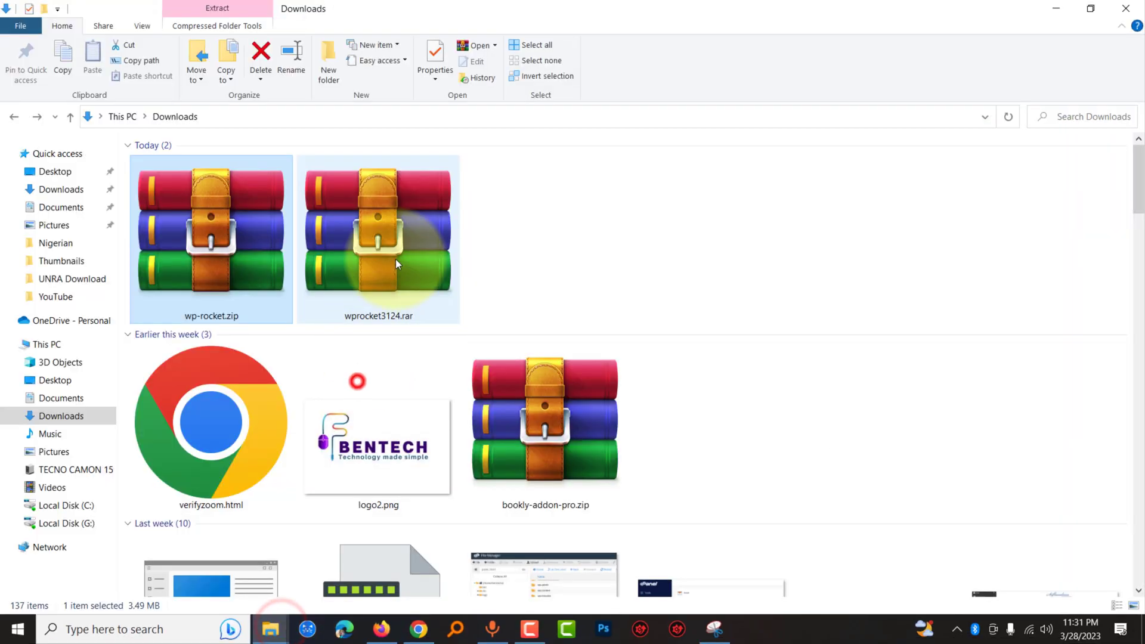
pyautogui.click(237, 250)
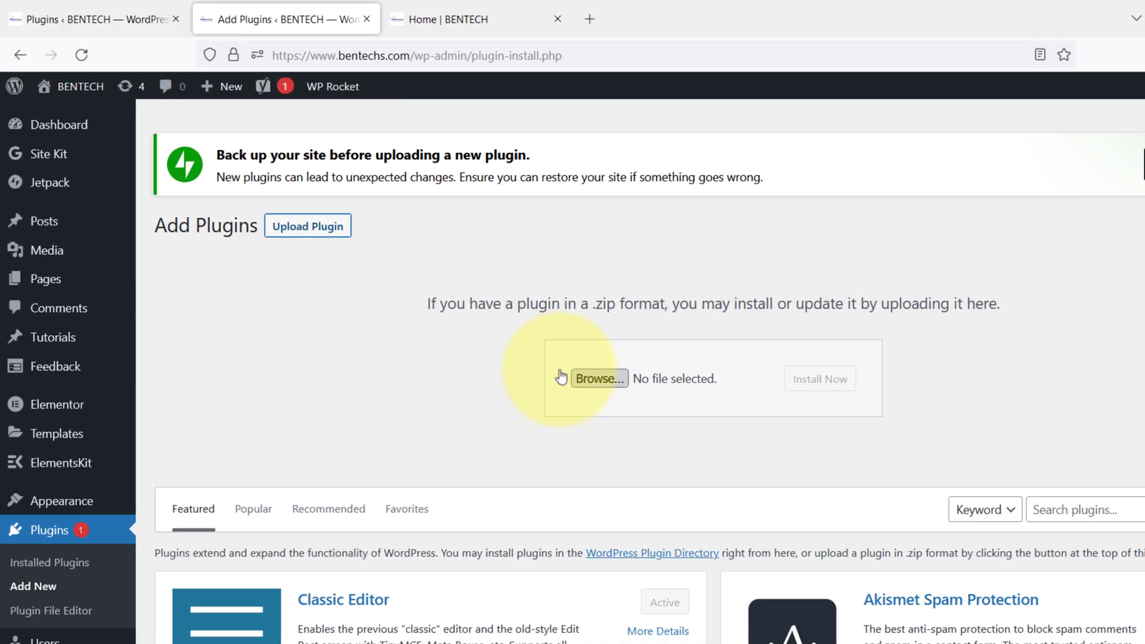
# Step: Open the file picker, keep the *.zip filter, and cancel without choosing a file
pyautogui.click(531, 335)
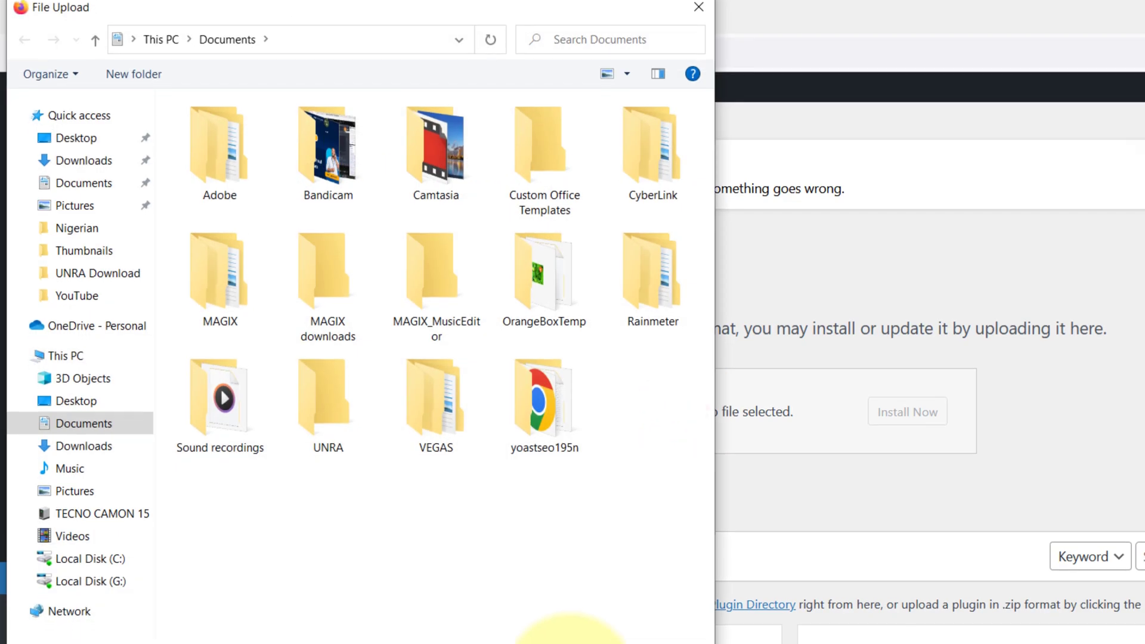
pyautogui.click(588, 572)
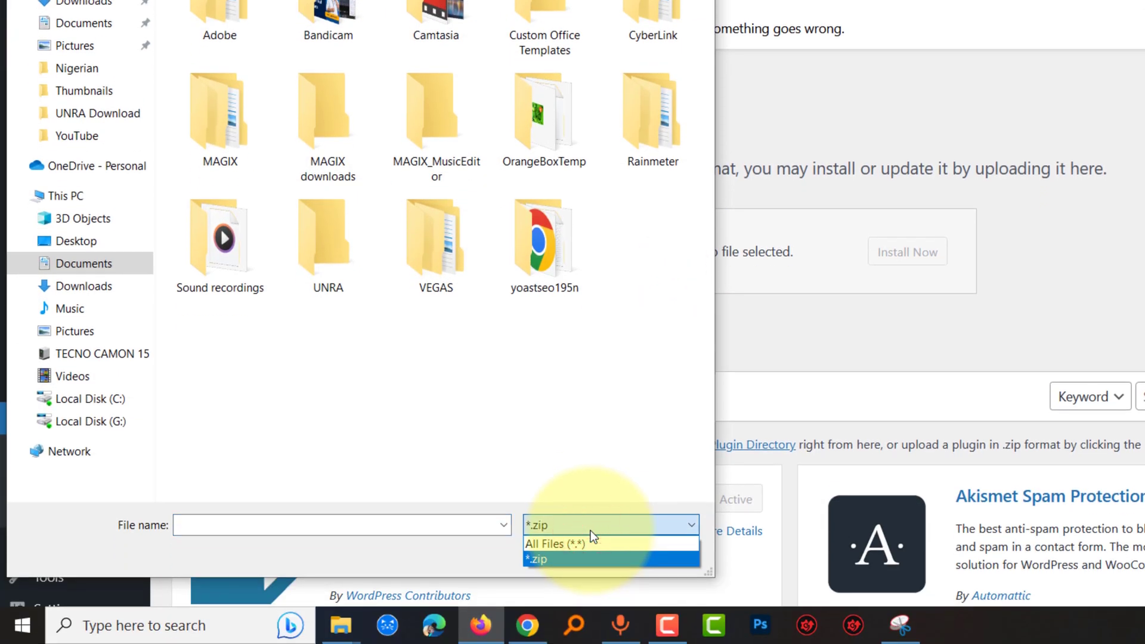
pyautogui.click(591, 531)
pyautogui.click(650, 555)
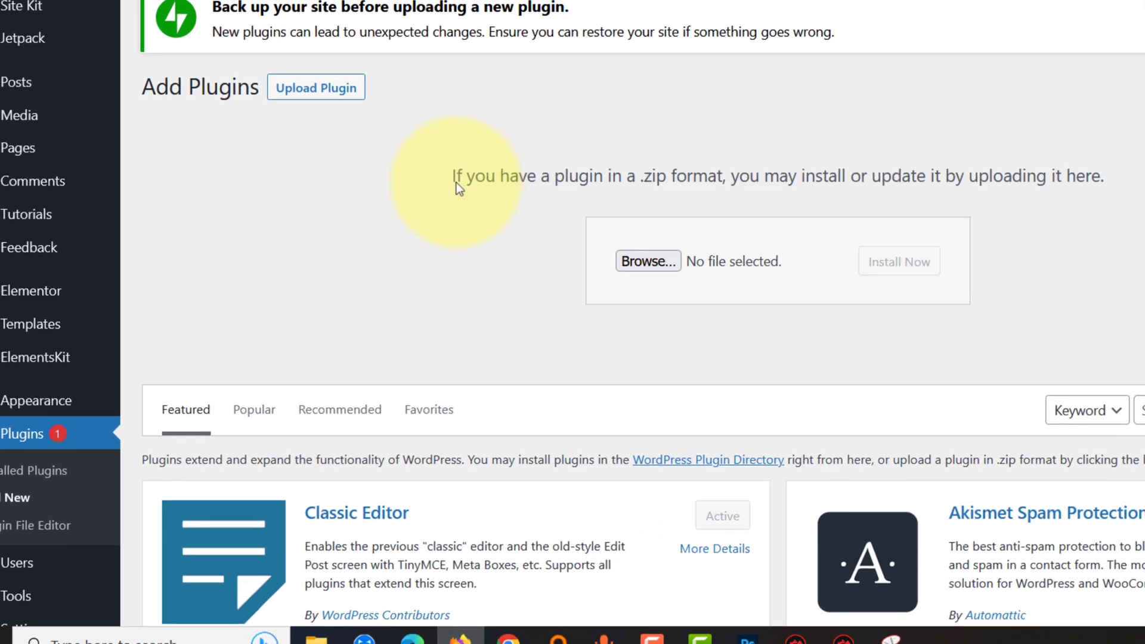
# Step: Highlight the zip upload instruction sentence on the Add Plugins page
pyautogui.moveTo(465, 169); pyautogui.dragTo(912, 185)
pyautogui.moveTo(811, 282); pyautogui.dragTo(1043, 255)
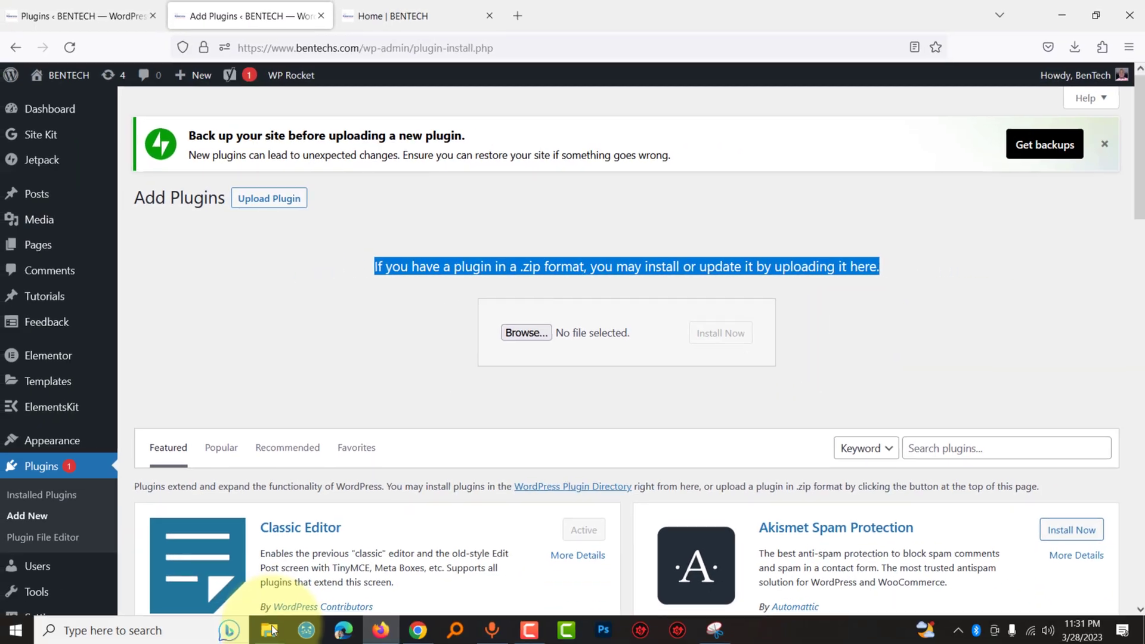
pyautogui.click(271, 628)
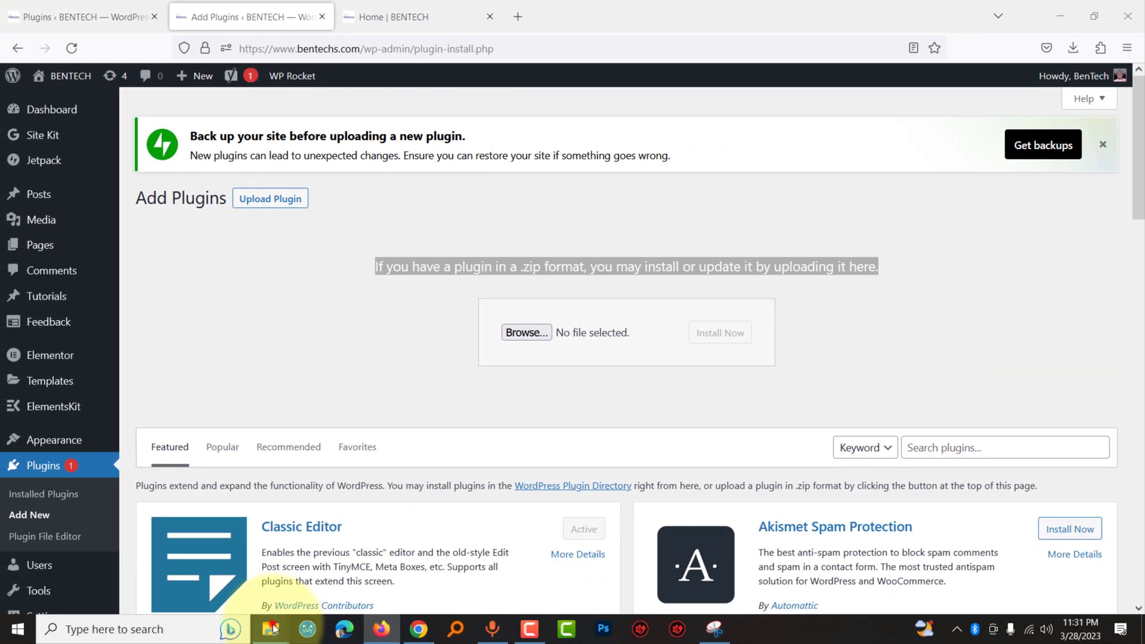
# Step: Extract wp-rocket.zip in Downloads using Extract to "wp-rocket\"
pyautogui.click(346, 570)
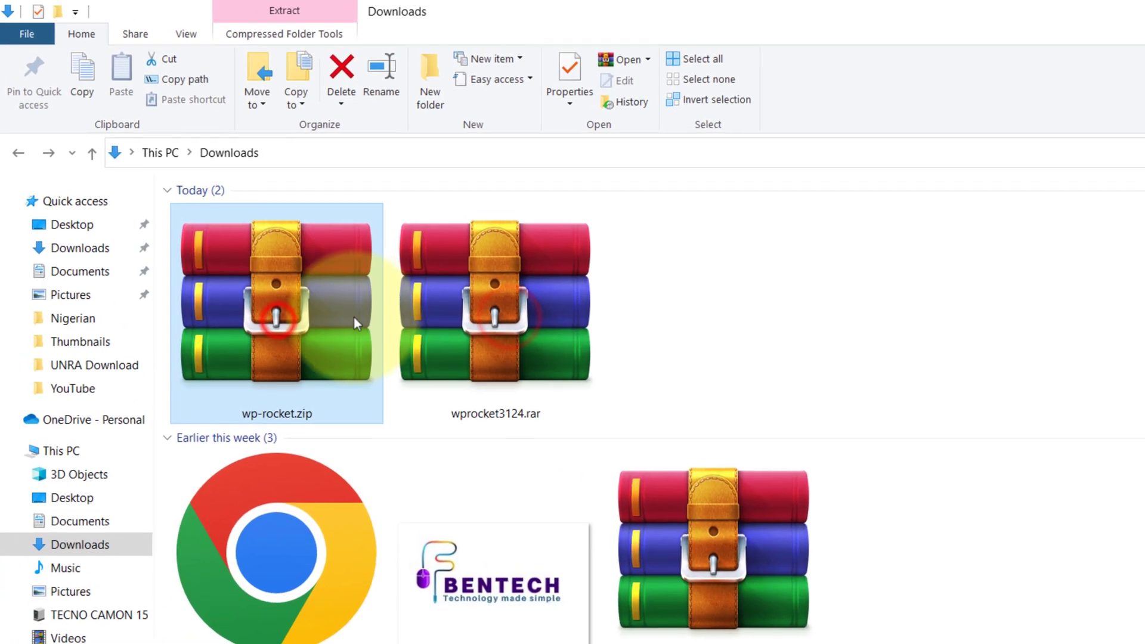
pyautogui.click(515, 316)
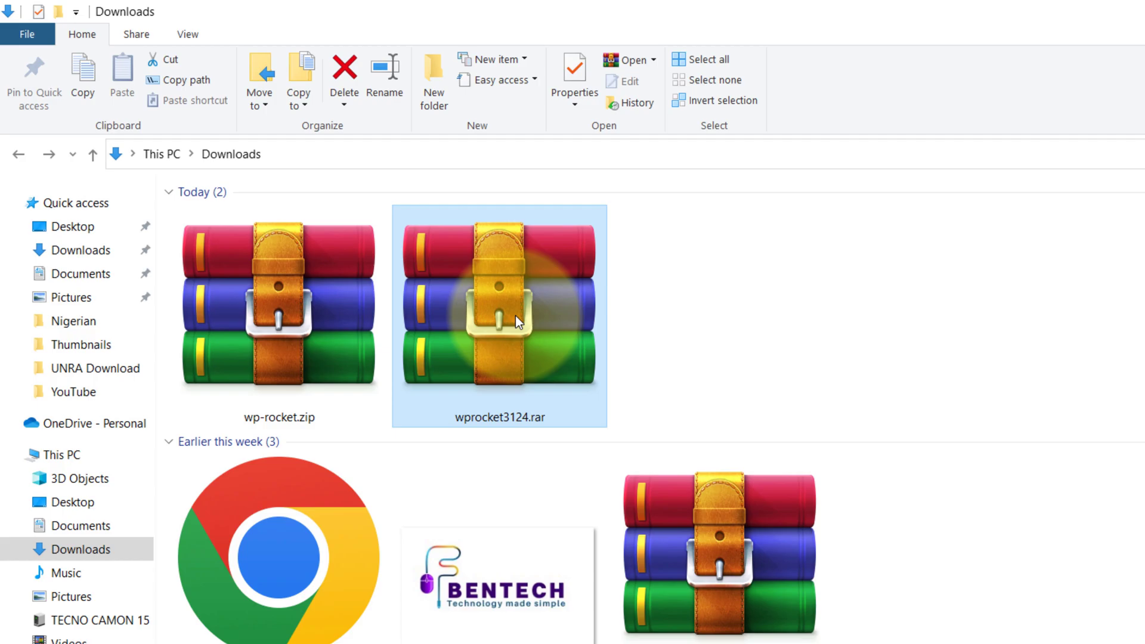
pyautogui.click(315, 323)
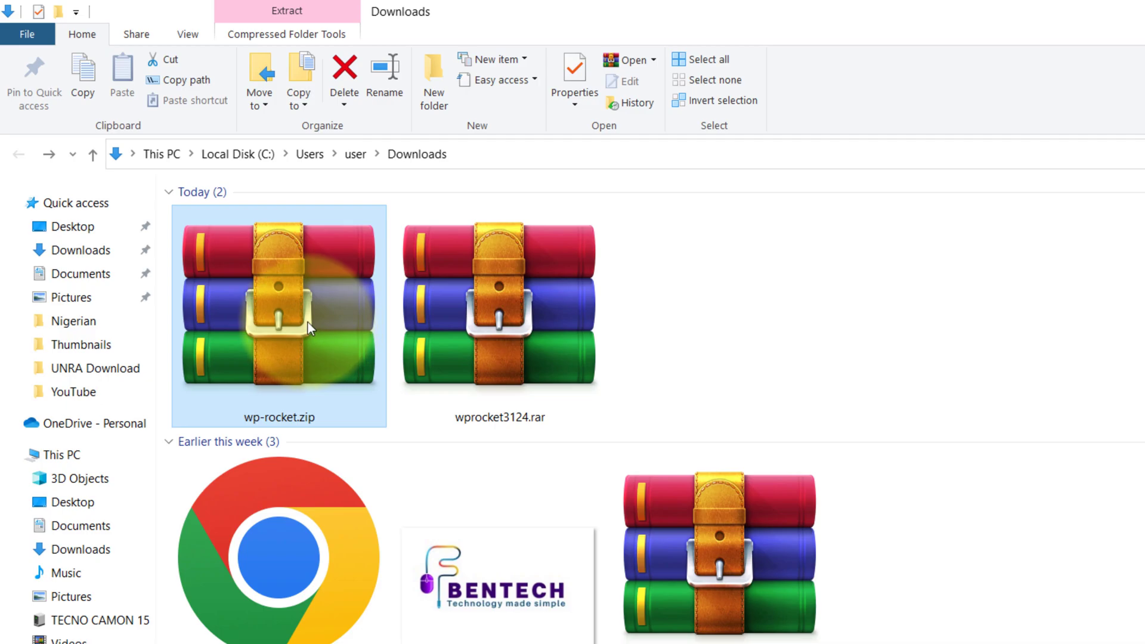
pyautogui.rightClick(299, 317)
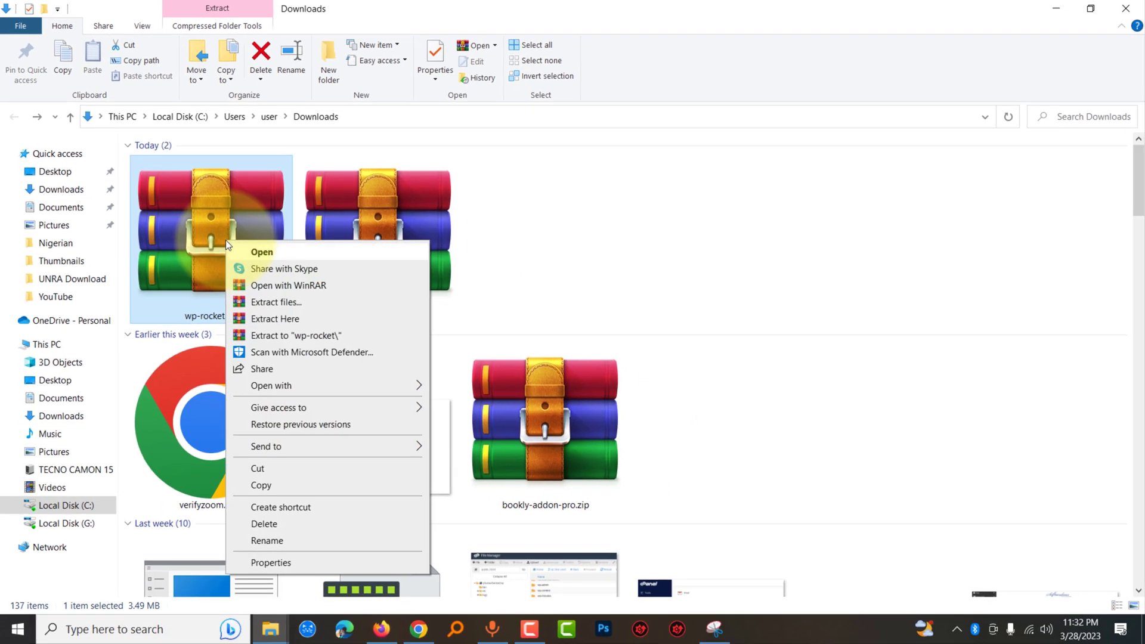
pyautogui.moveTo(310, 385)
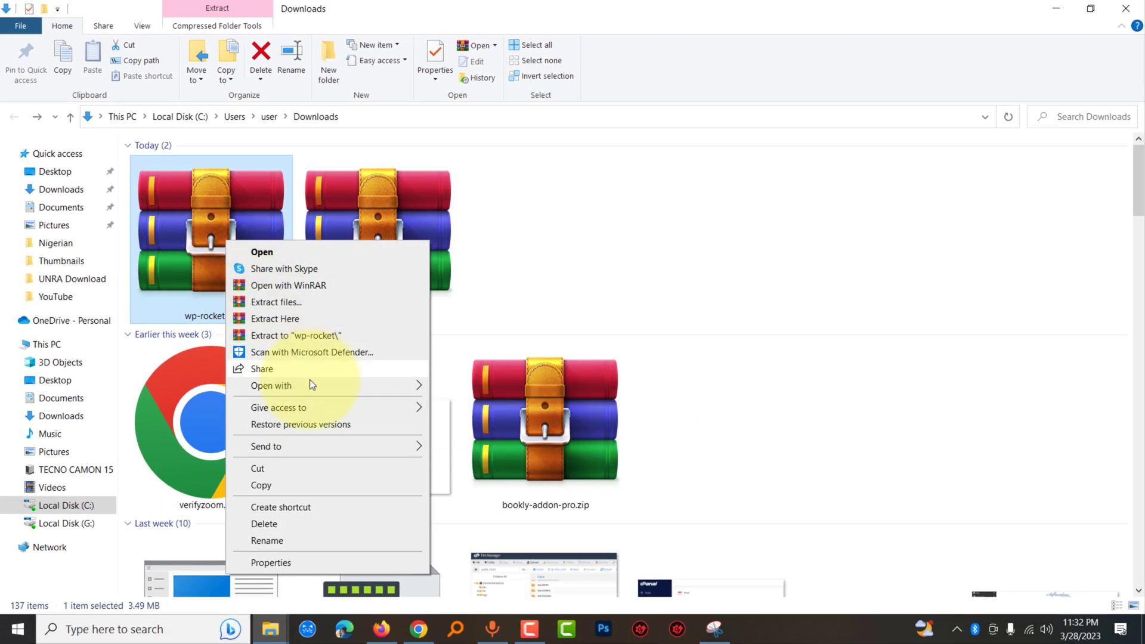
pyautogui.click(609, 269)
pyautogui.click(194, 246)
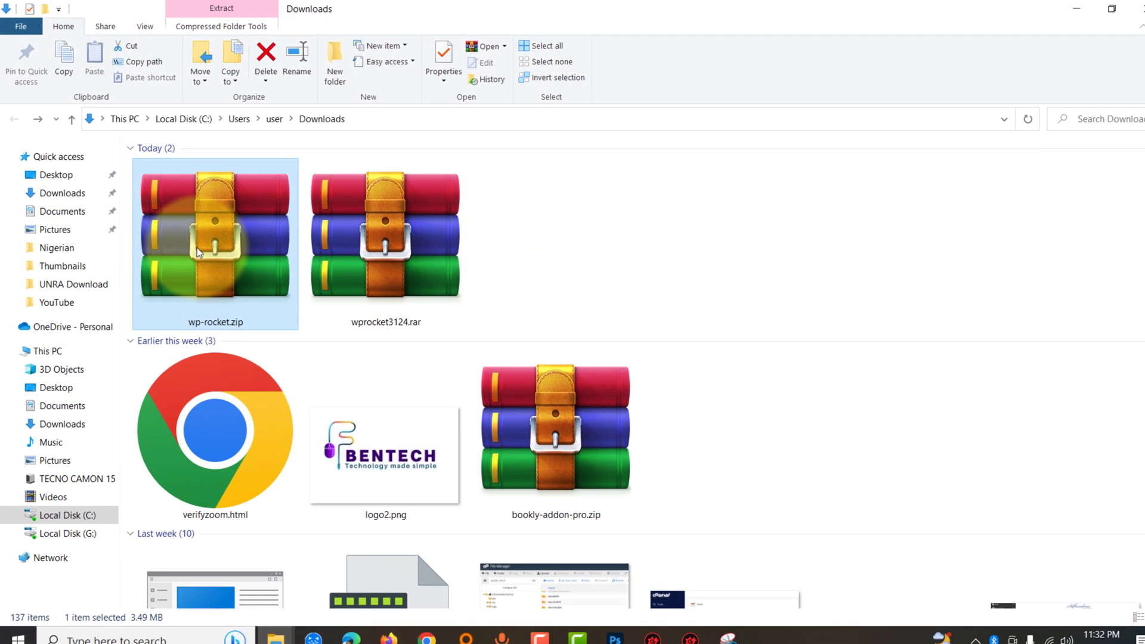
pyautogui.keyDown('ctrl'); pyautogui.click(192, 243); pyautogui.keyUp('ctrl')
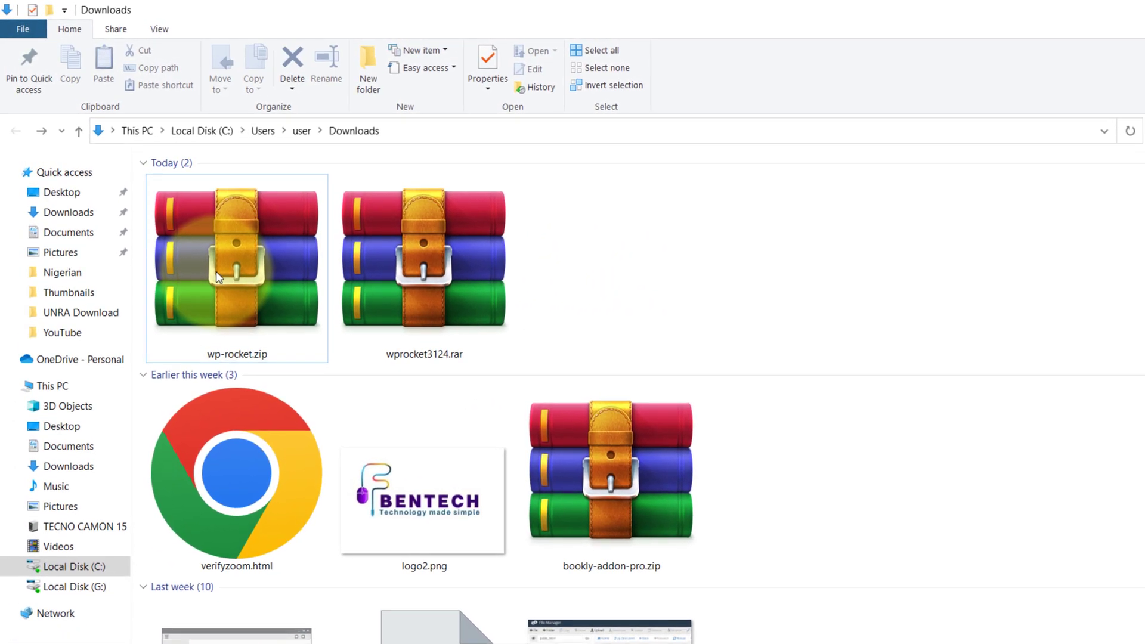
pyautogui.rightClick(220, 257)
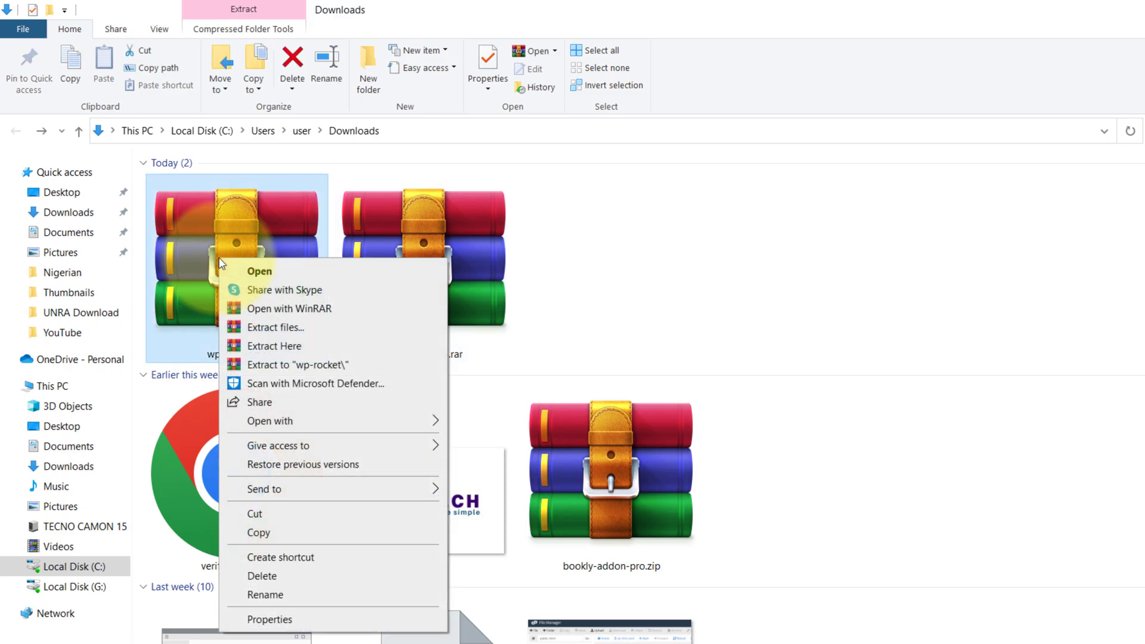
pyautogui.click(320, 365)
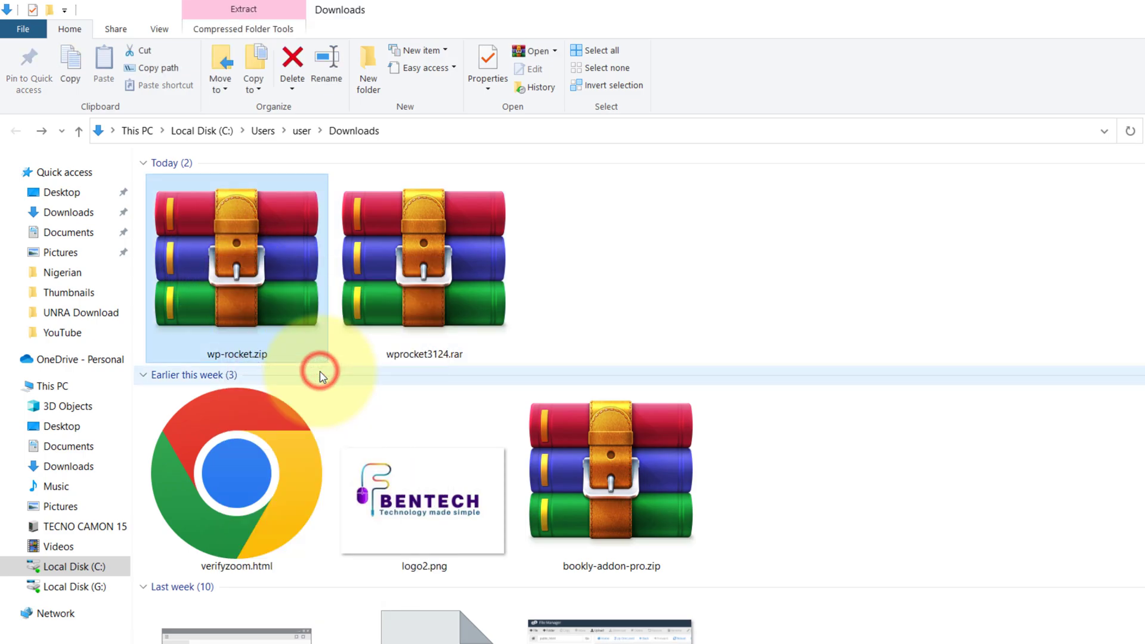
# Step: Open the nested wp-rocket folders and select the plugin's files and folders
pyautogui.doubleClick(626, 320)
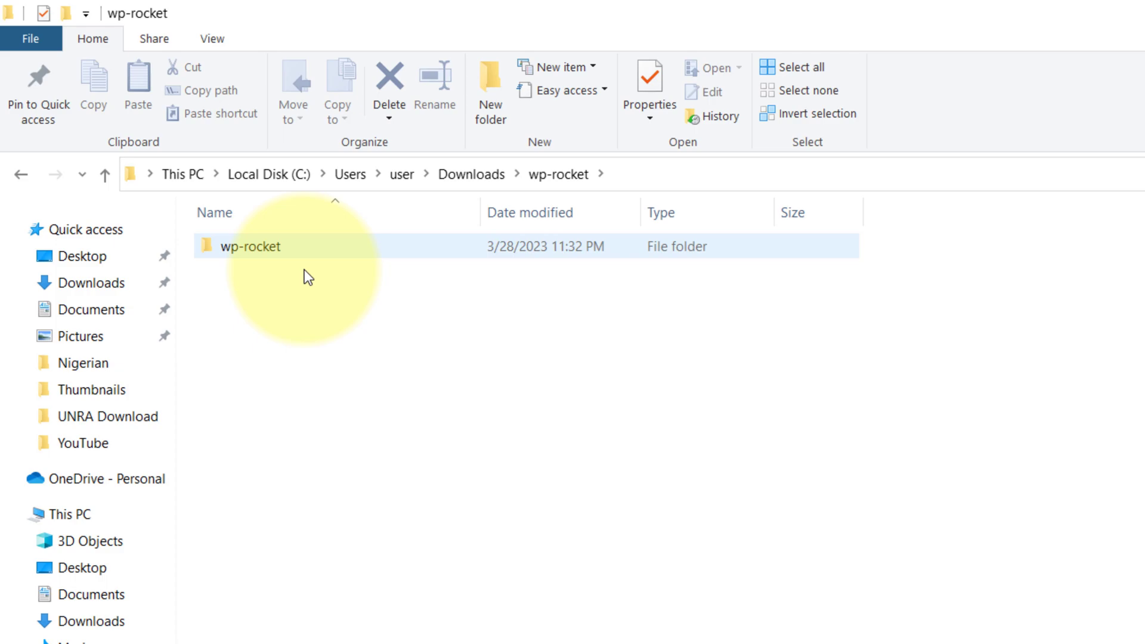
pyautogui.doubleClick(310, 250)
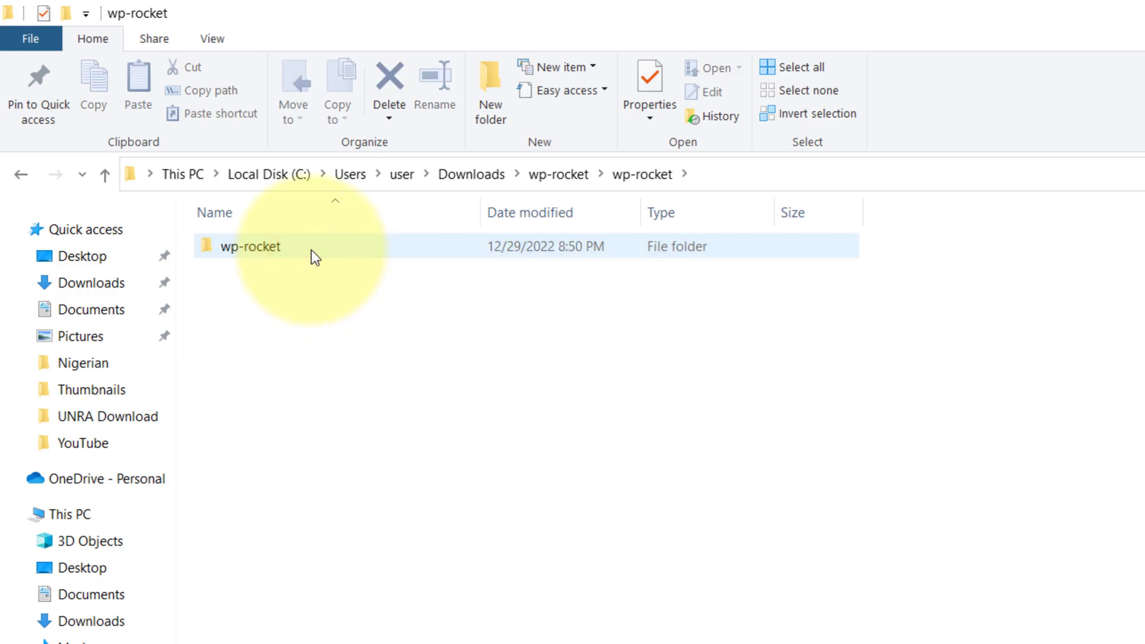
pyautogui.doubleClick(311, 250)
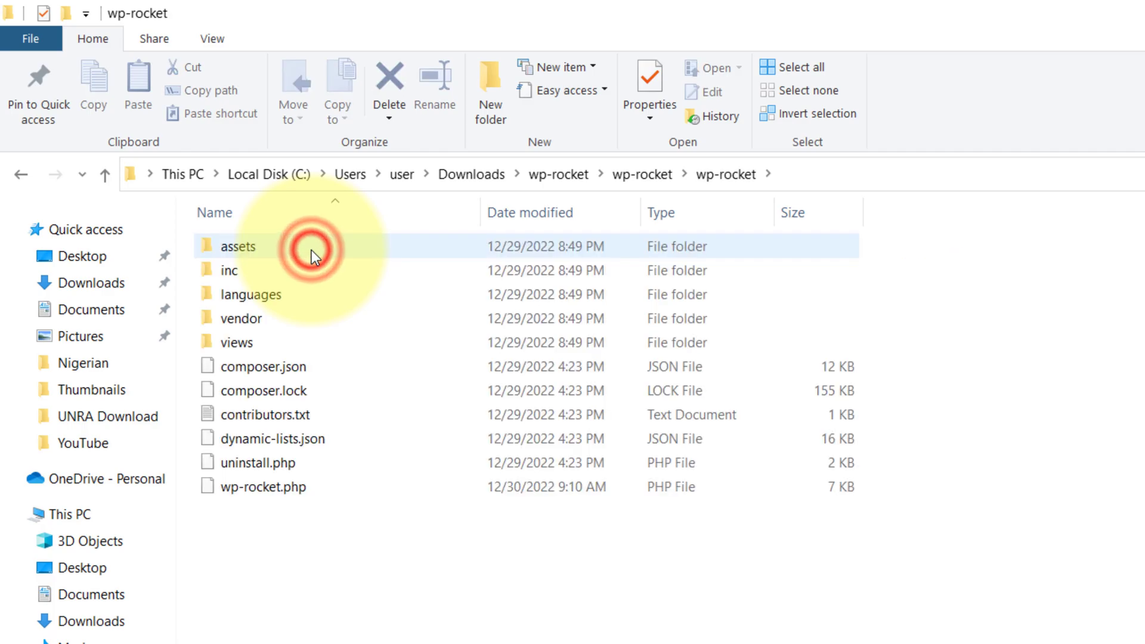
pyautogui.moveTo(363, 575); pyautogui.dragTo(290, 233)
pyautogui.click(439, 352)
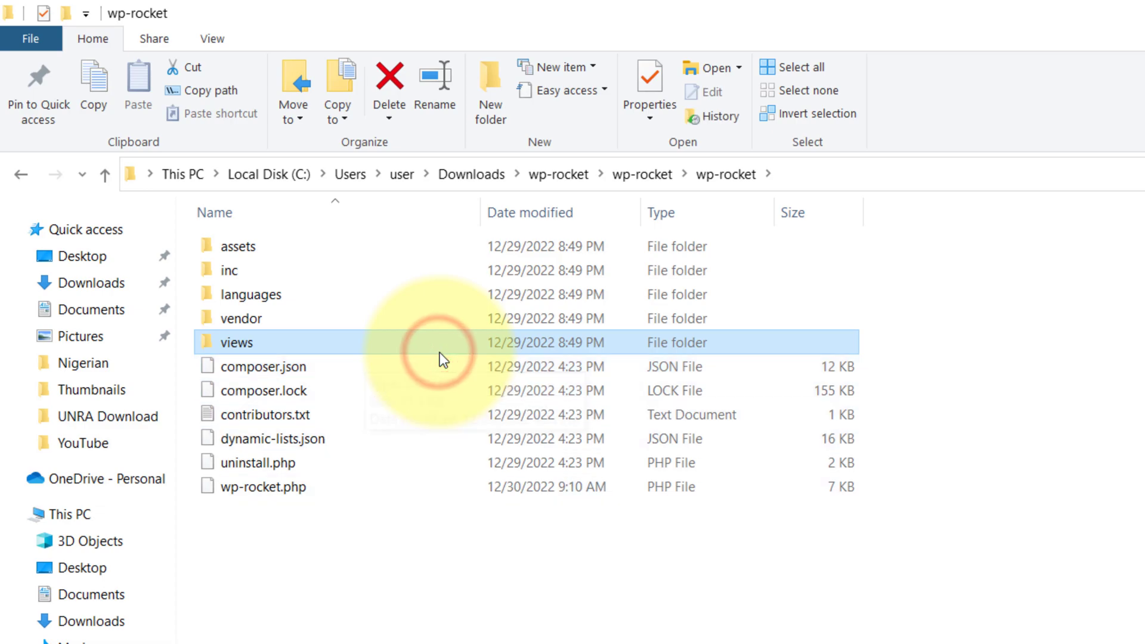
# Step: Return to Downloads and reopen wp-rocket\wp-rocket down to its single inner plugin folder
pyautogui.click(19, 177)
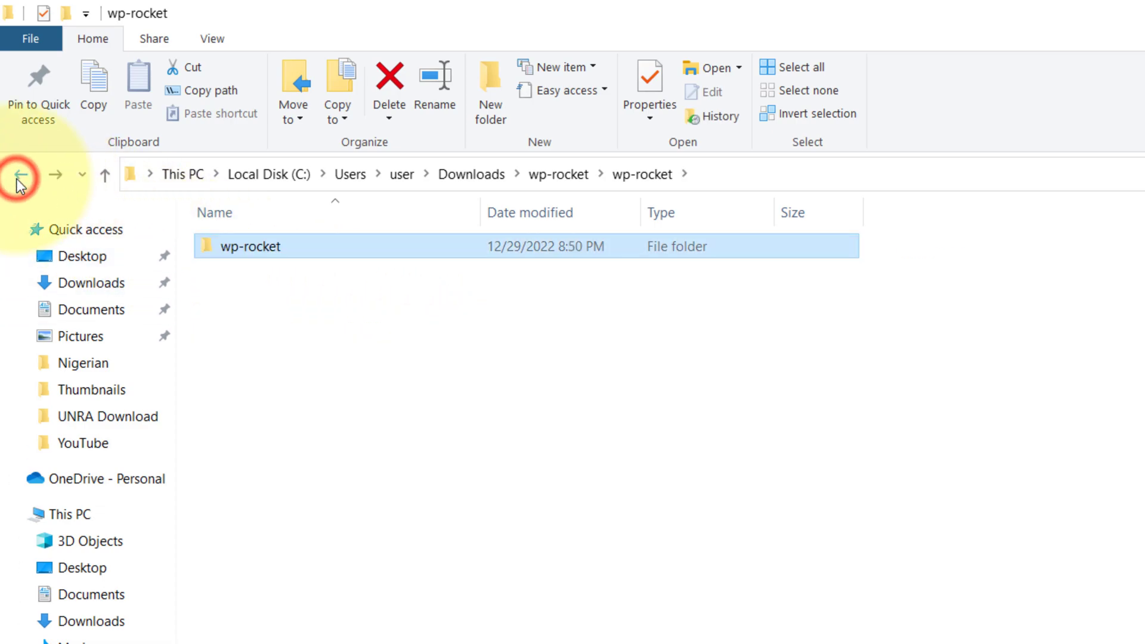
pyautogui.click(18, 177)
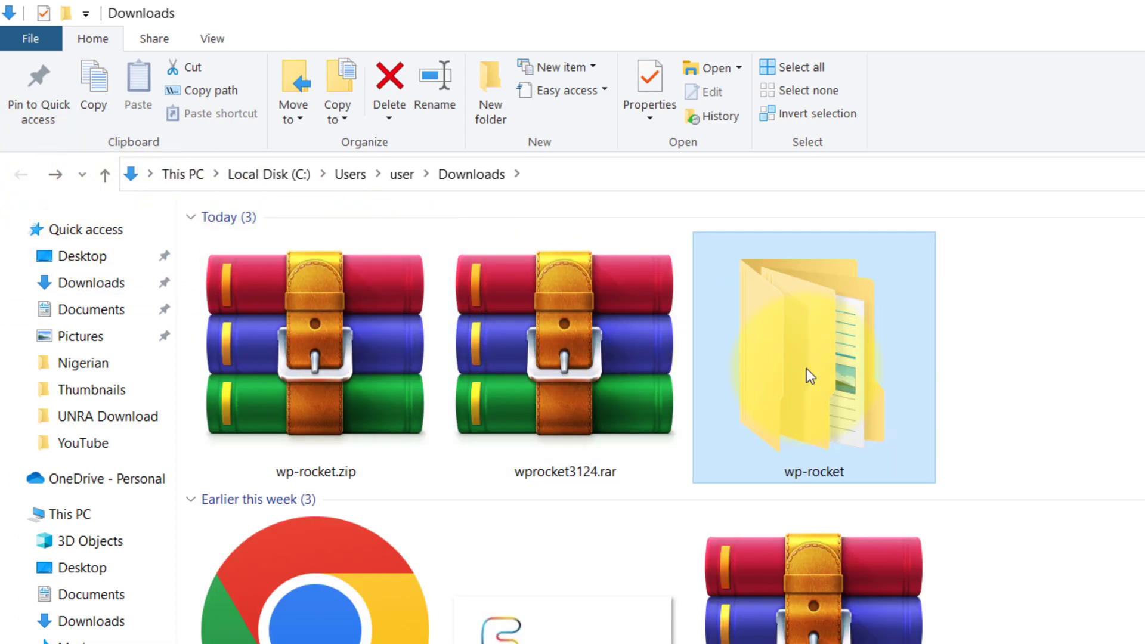
pyautogui.doubleClick(806, 370)
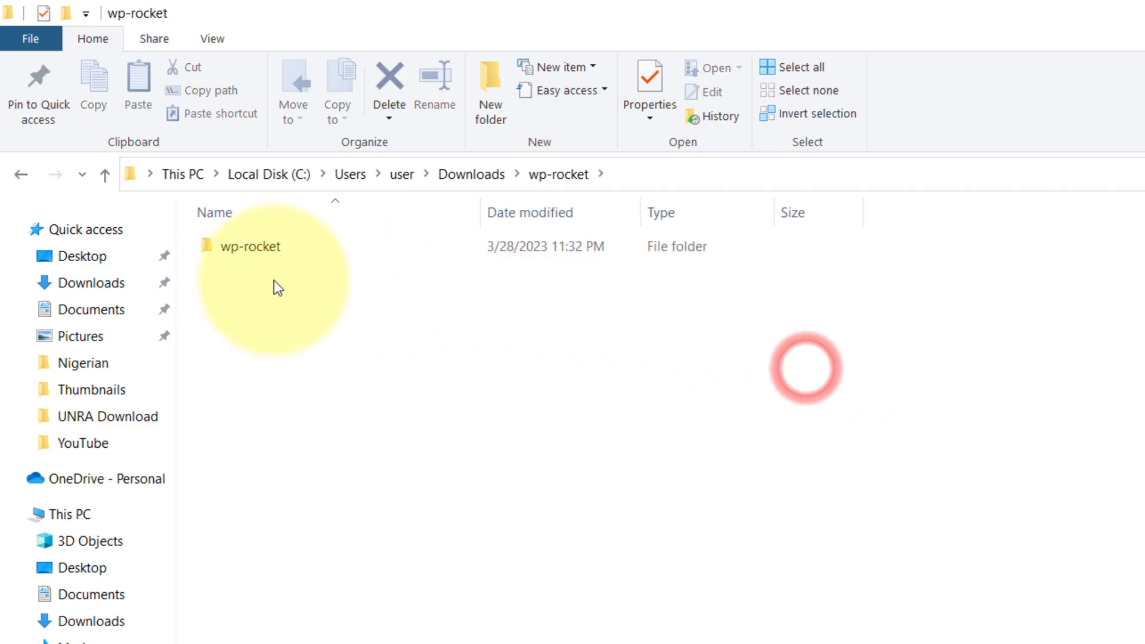
pyautogui.click(276, 247)
pyautogui.doubleClick(276, 247)
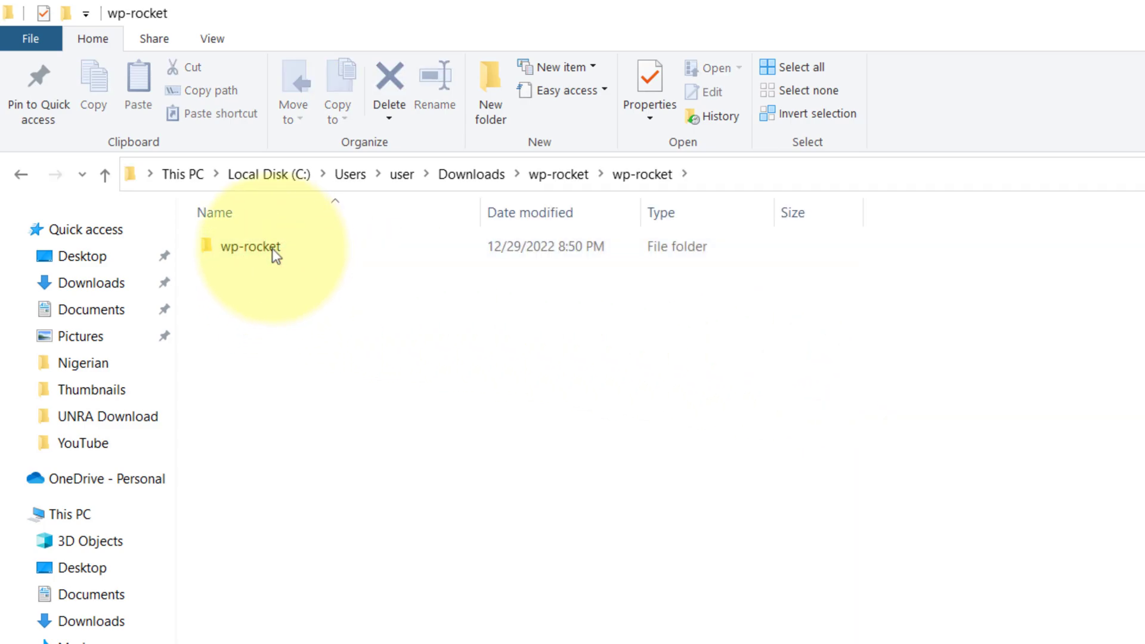
pyautogui.click(270, 255)
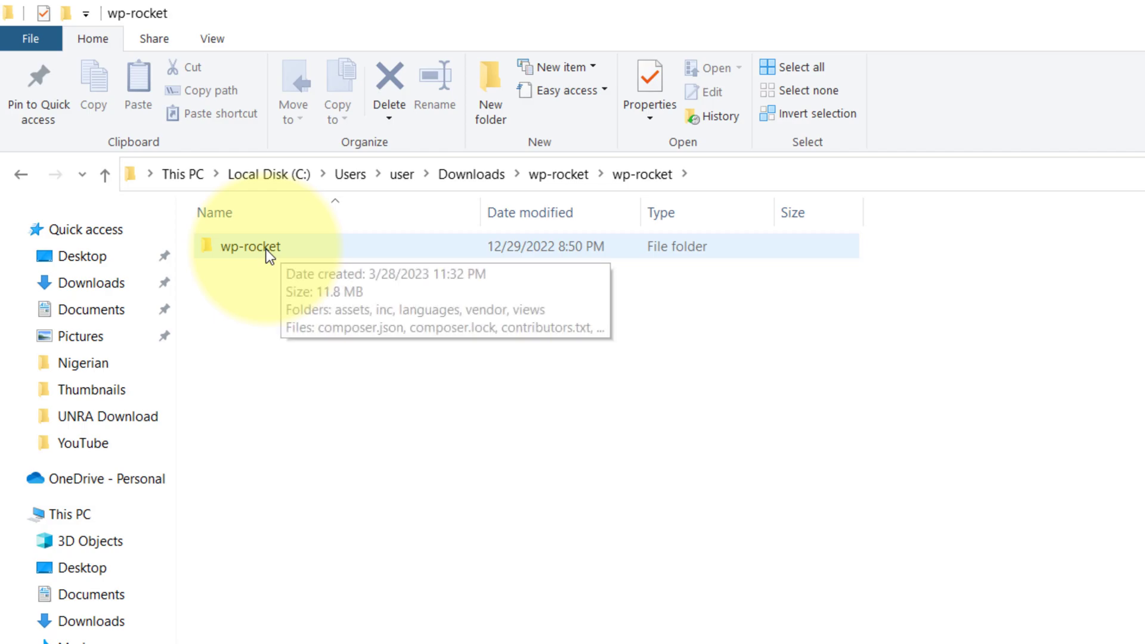
# Step: Send the wp-rocket folder in Softwares to a compressed wp-rocket.zip archive
pyautogui.doubleClick(177, 168)
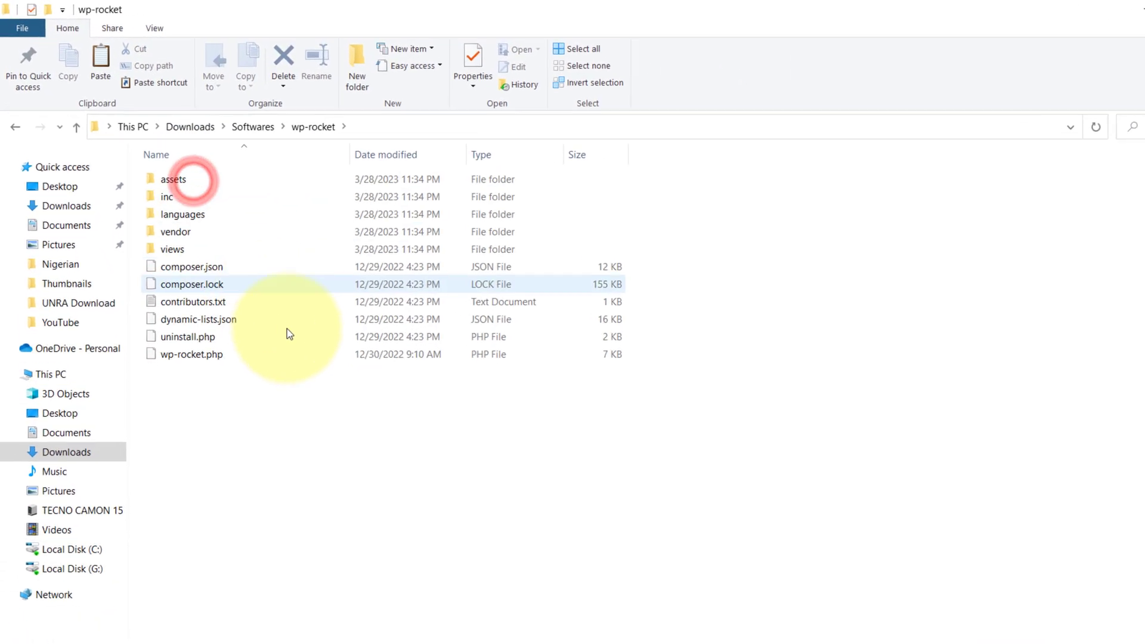
pyautogui.click(13, 145)
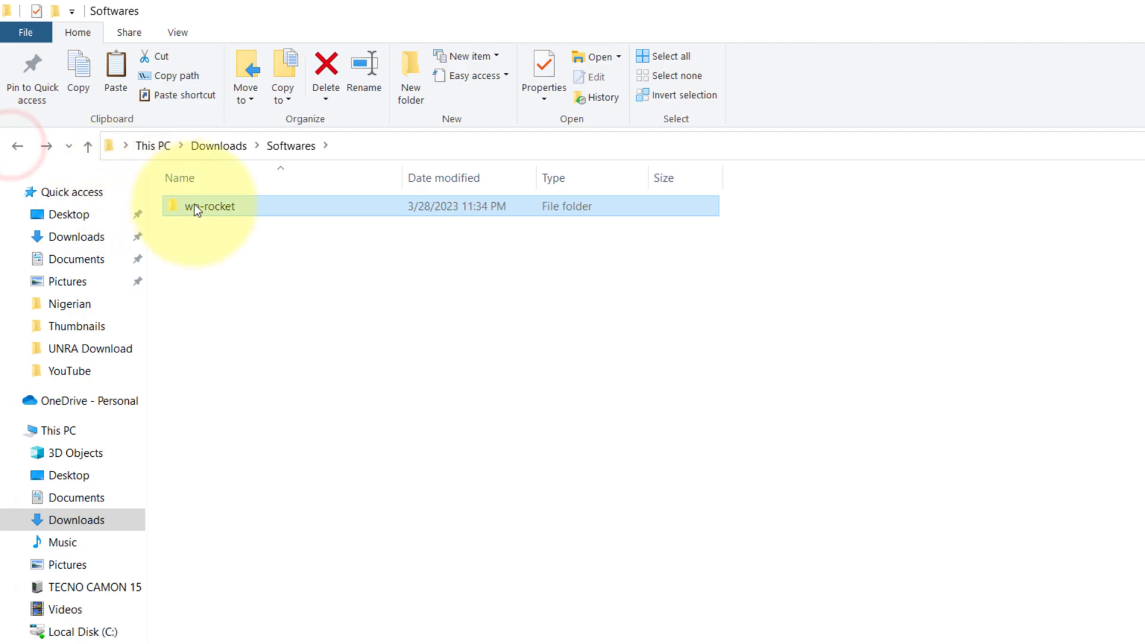
pyautogui.rightClick(197, 209)
pyautogui.click(358, 525)
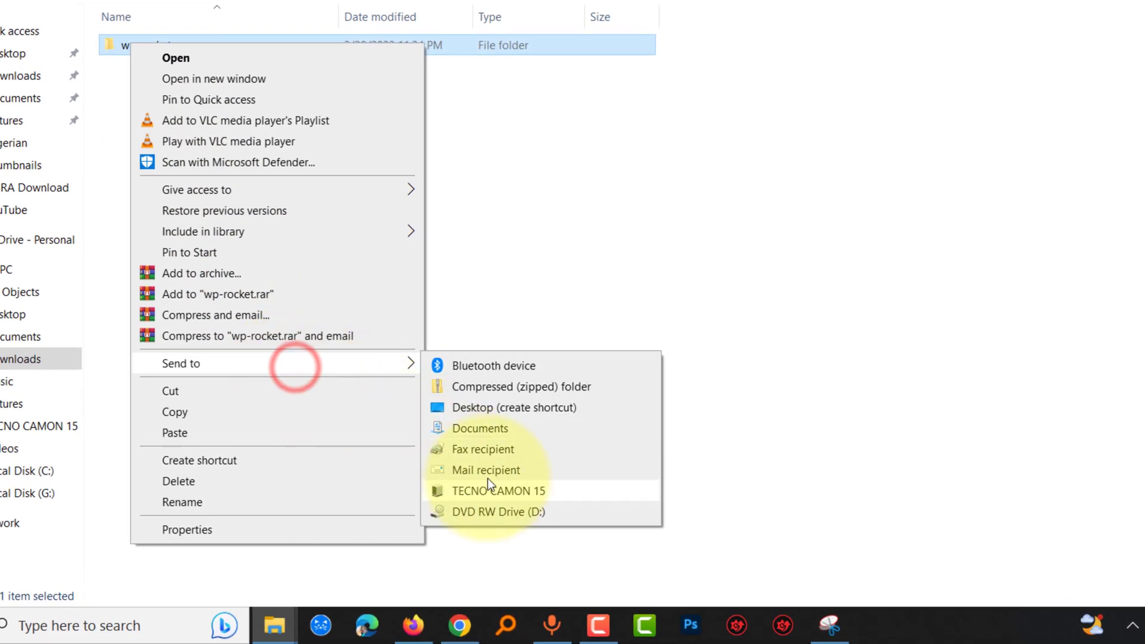
pyautogui.click(505, 387)
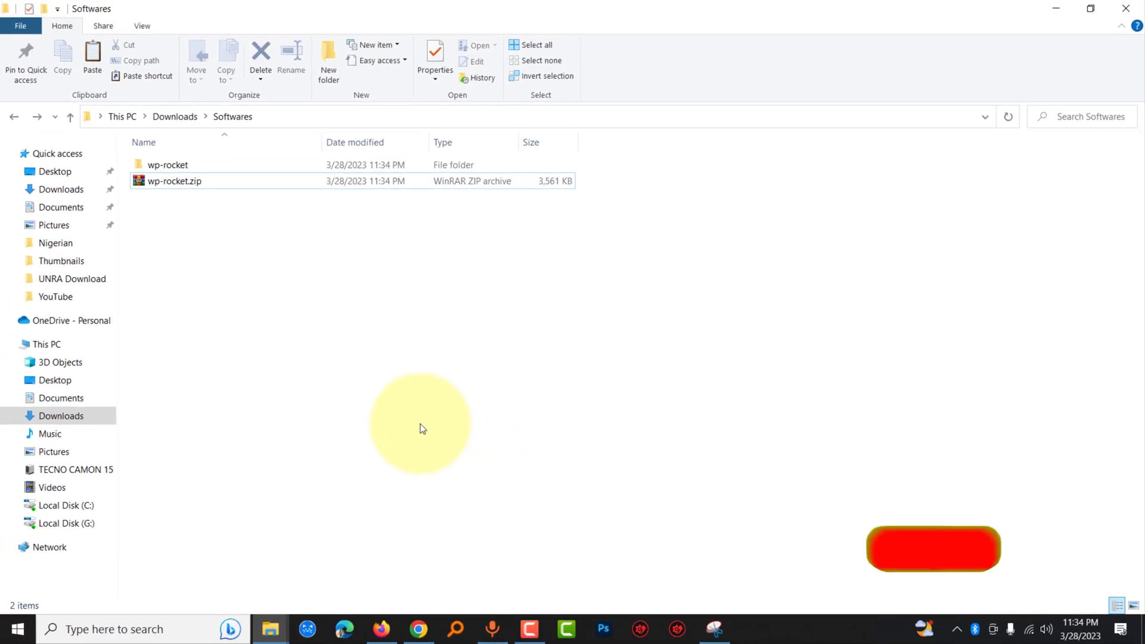
# Step: Extract wprocket3124.rar in Downloads into a wprocket3124 folder
pyautogui.click(14, 117)
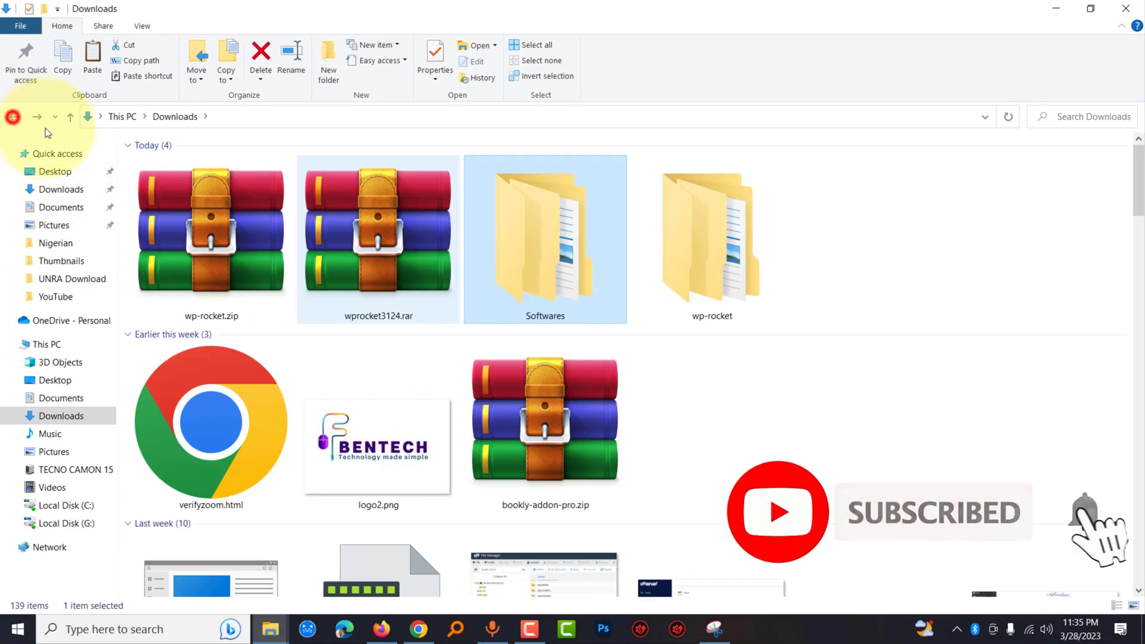
pyautogui.click(369, 238)
pyautogui.rightClick(370, 235)
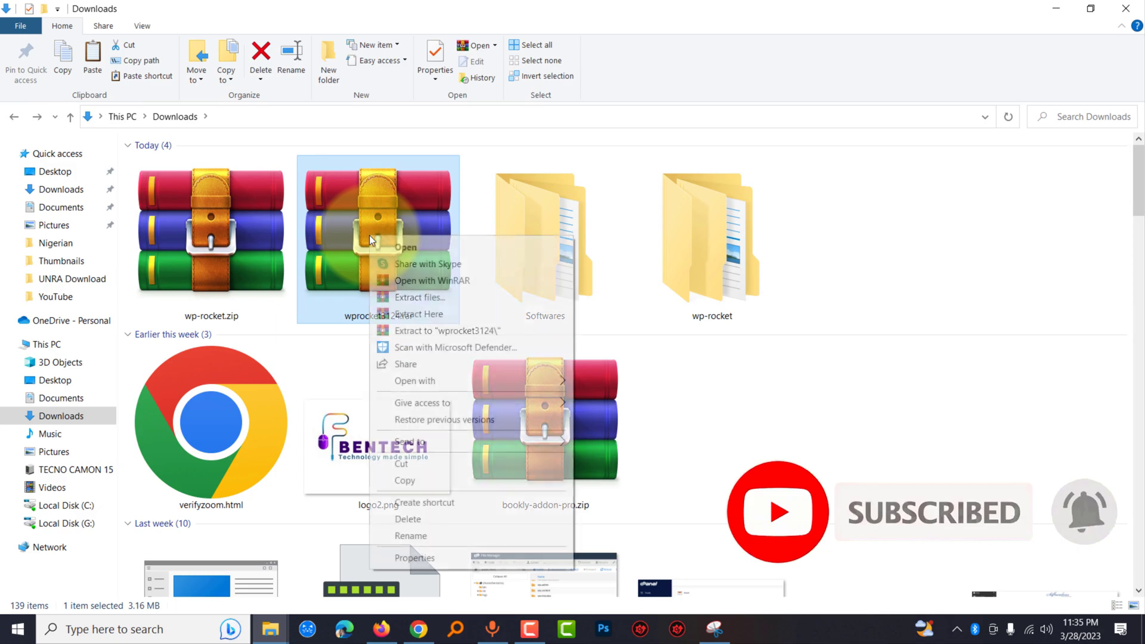
pyautogui.click(430, 329)
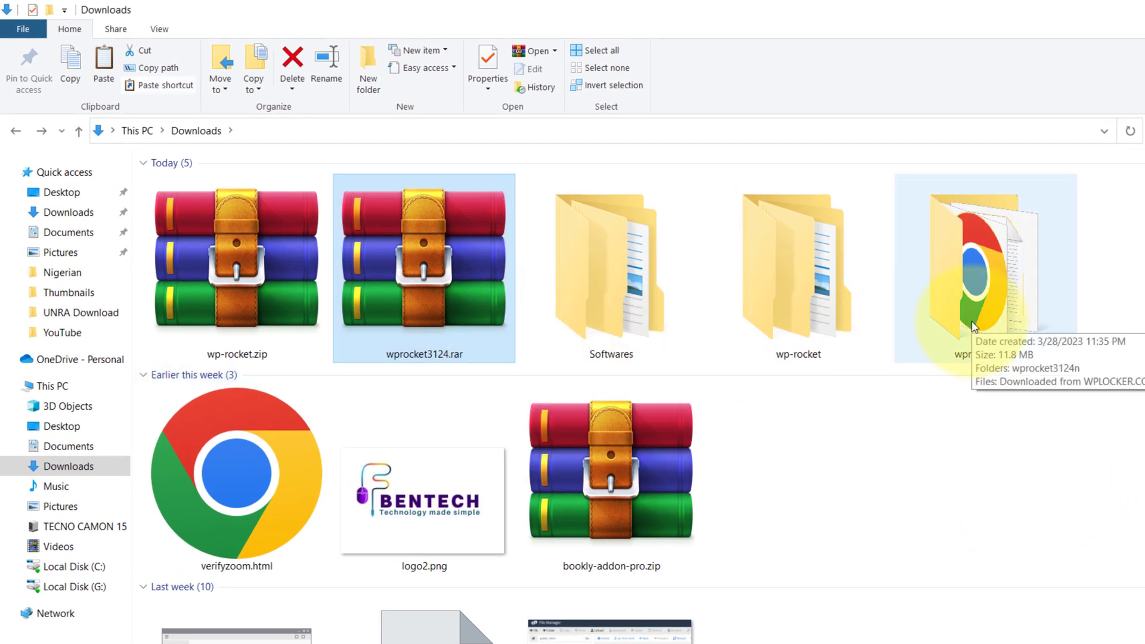
# Step: Open wprocket3124 > wprocket3124n > wp-rocket to view the plugin files
pyautogui.doubleClick(974, 327)
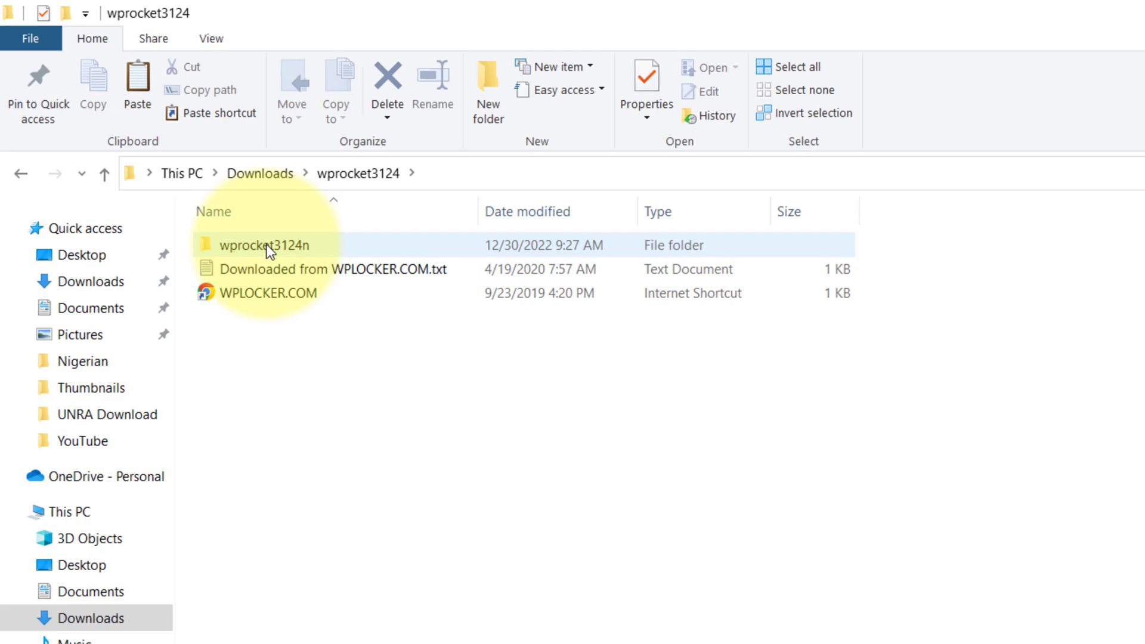
pyautogui.doubleClick(266, 244)
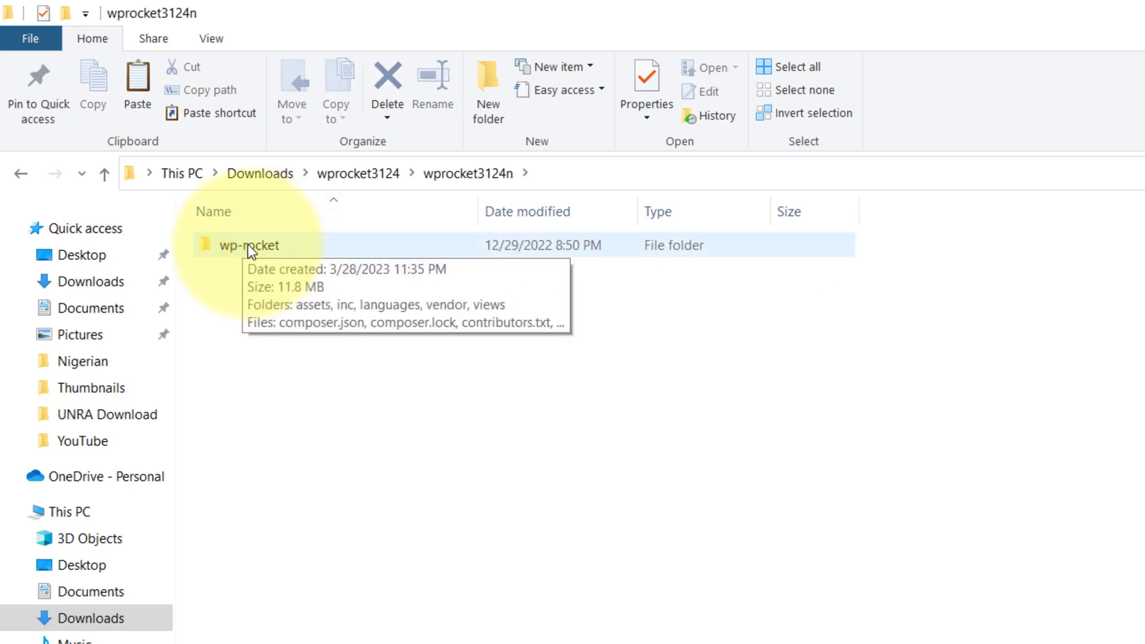
pyautogui.doubleClick(248, 244)
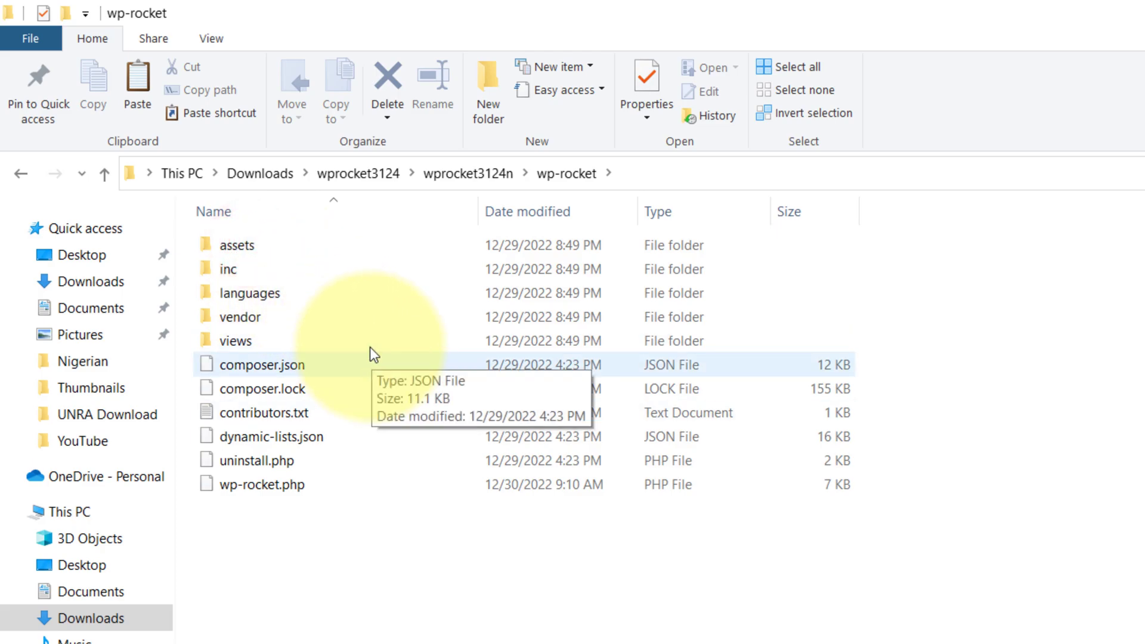
# Step: Zip the wp-rocket folder in Softwares\New folder into wp-rocket.zip, then return to WordPress in Firefox
pyautogui.click(18, 175)
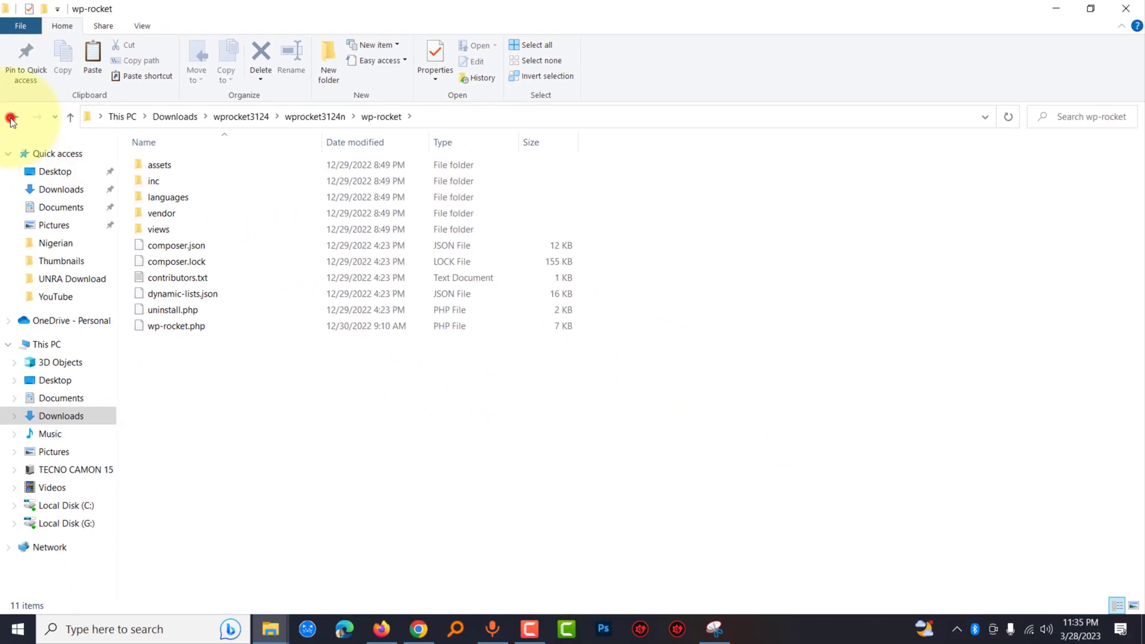
pyautogui.rightClick(163, 166)
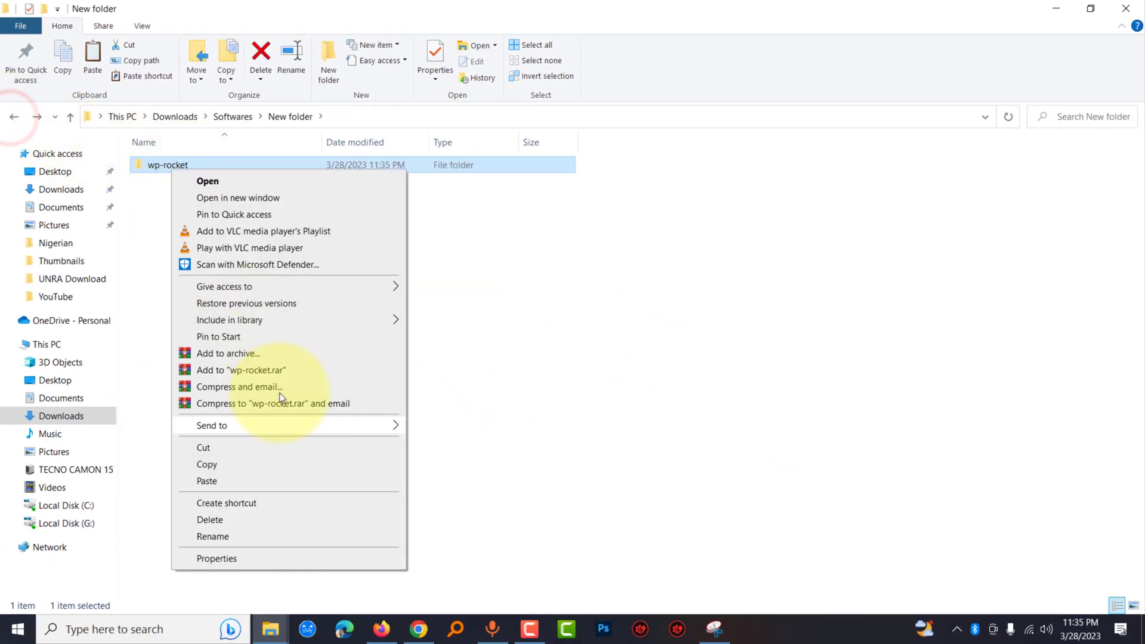
pyautogui.click(294, 427)
pyautogui.click(414, 456)
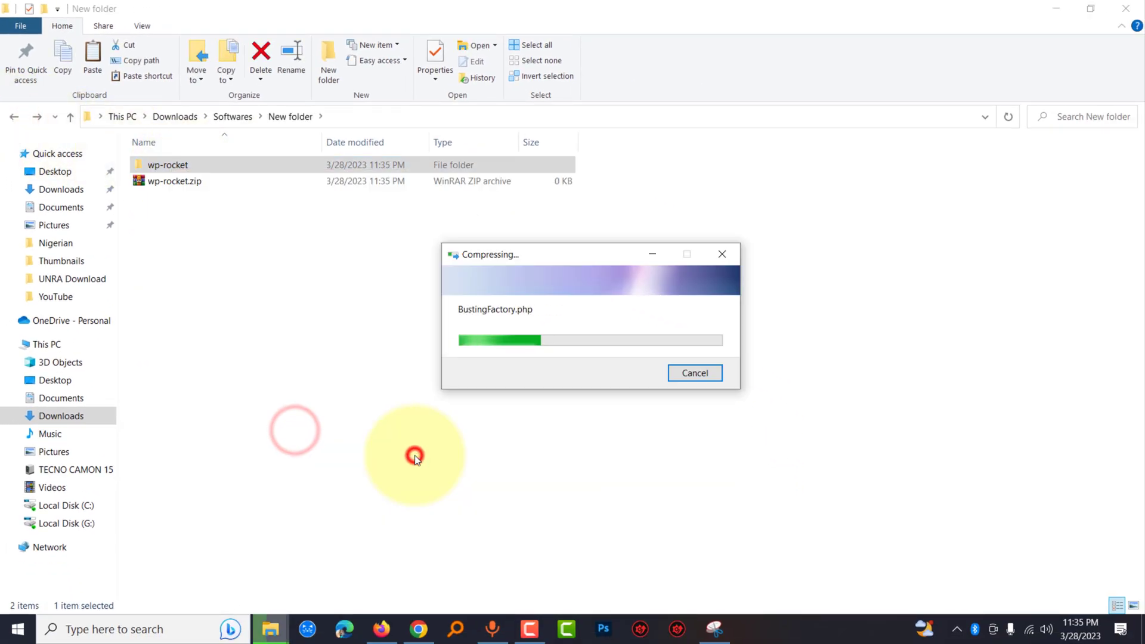
pyautogui.click(338, 222)
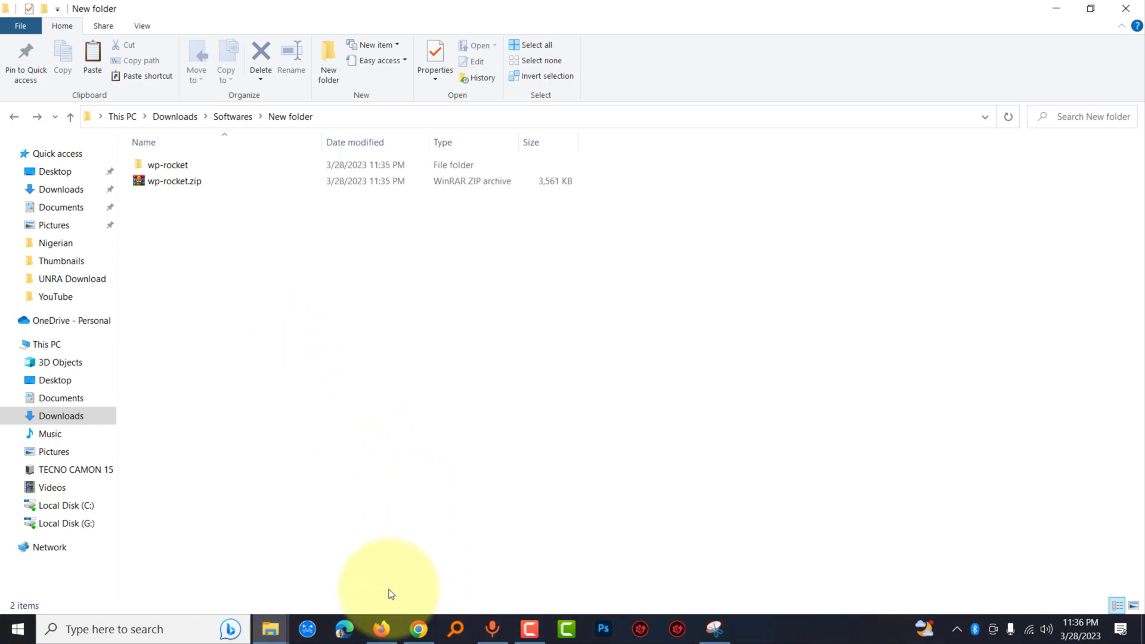
pyautogui.click(382, 630)
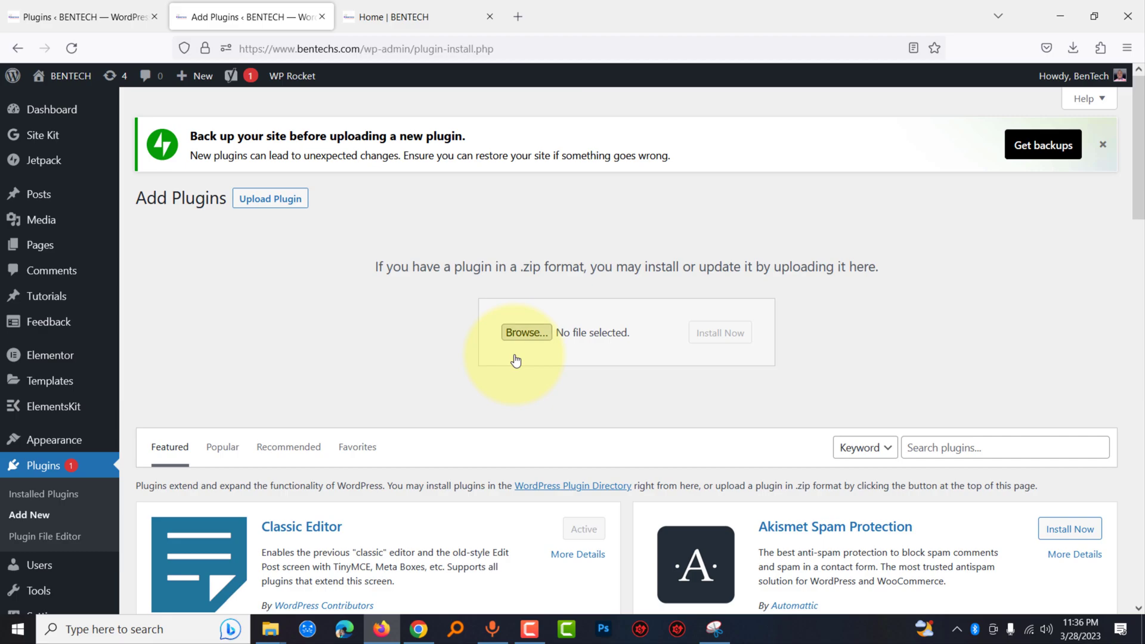
# Step: Upload and install wp-rocket.zip from Downloads\Softwares, reaching the 3.12.6.1 vs 3.12.4 comparison
pyautogui.click(532, 332)
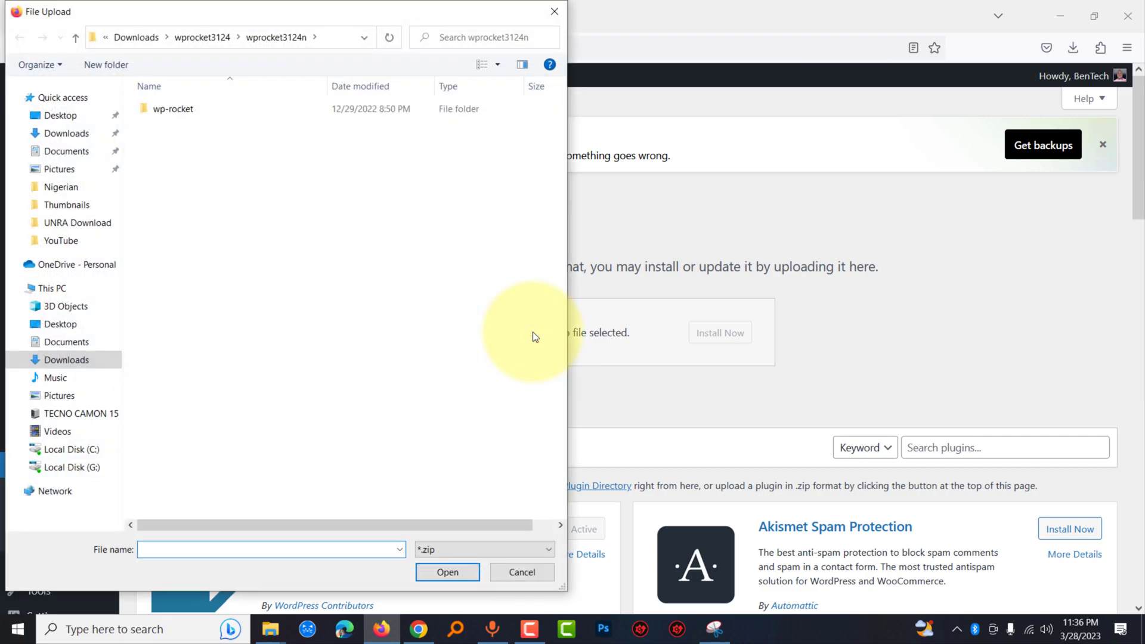
pyautogui.click(86, 363)
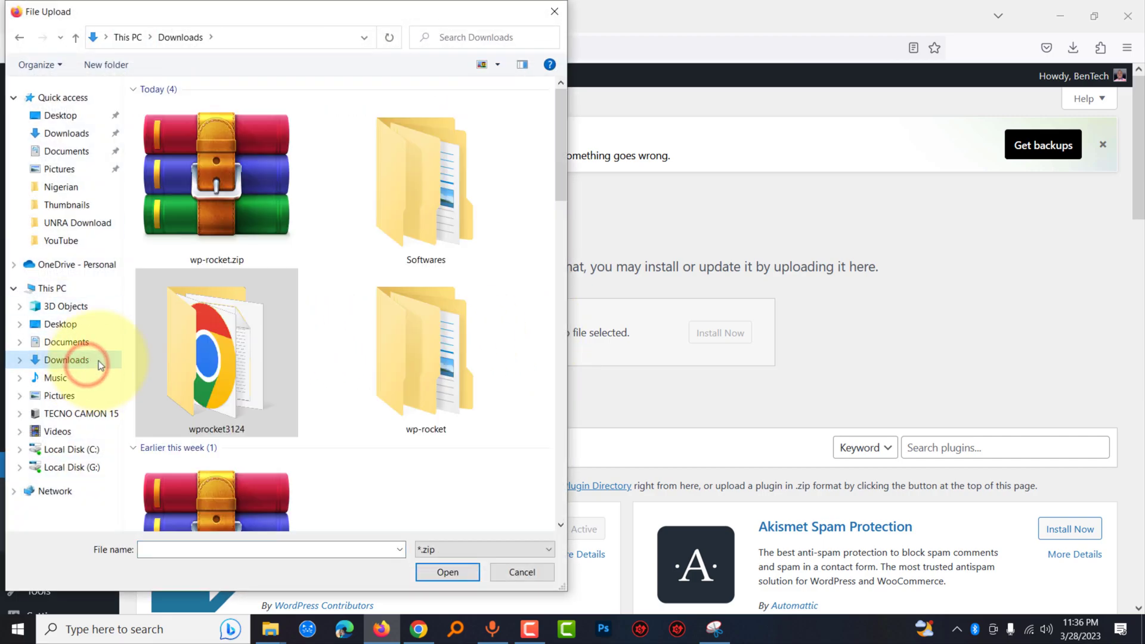
pyautogui.doubleClick(433, 237)
pyautogui.click(183, 143)
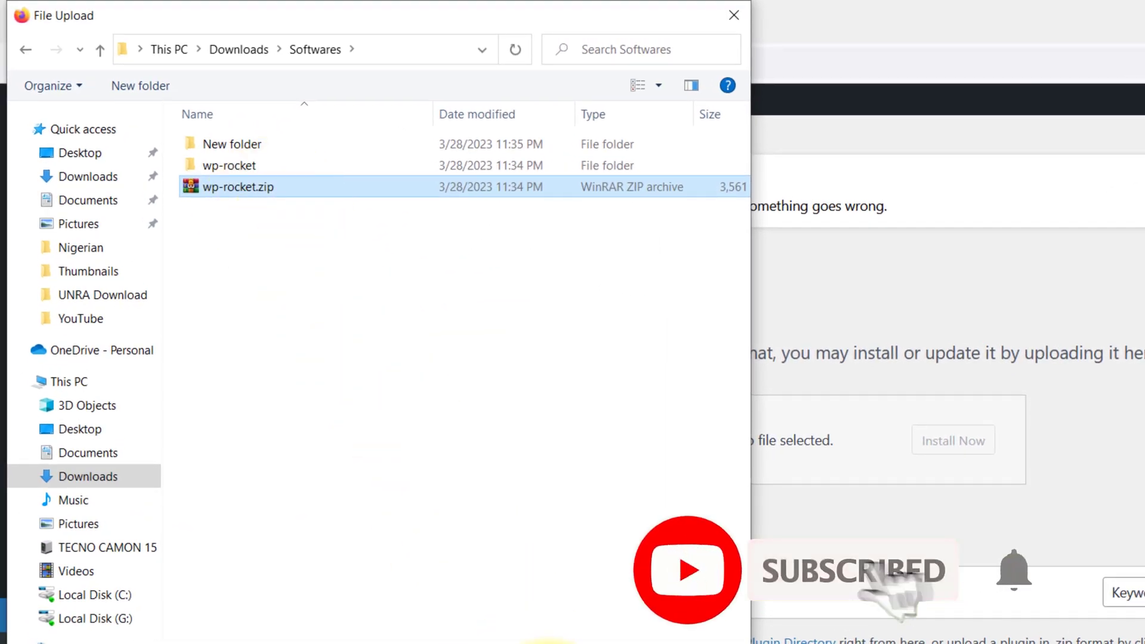
pyautogui.press('Return')
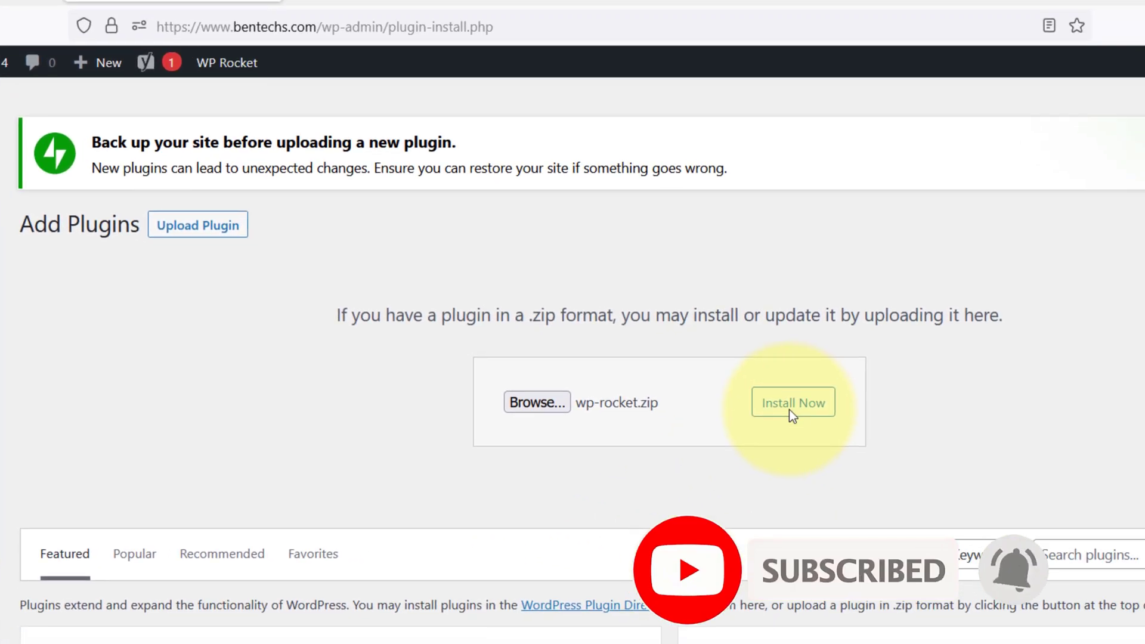
pyautogui.click(791, 413)
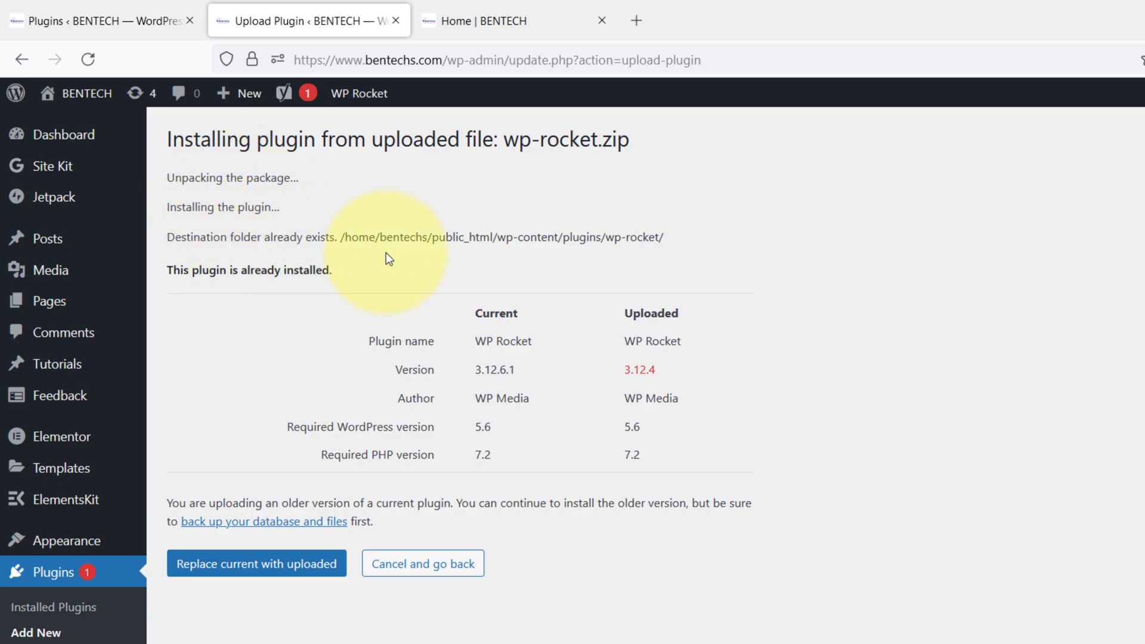
pyautogui.click(529, 371)
pyautogui.moveTo(656, 371)
pyautogui.mouseDown()
pyautogui.moveTo(630, 369)
pyautogui.moveTo(640, 366)
pyautogui.mouseUp()
pyautogui.click(660, 368)
pyautogui.click(631, 370)
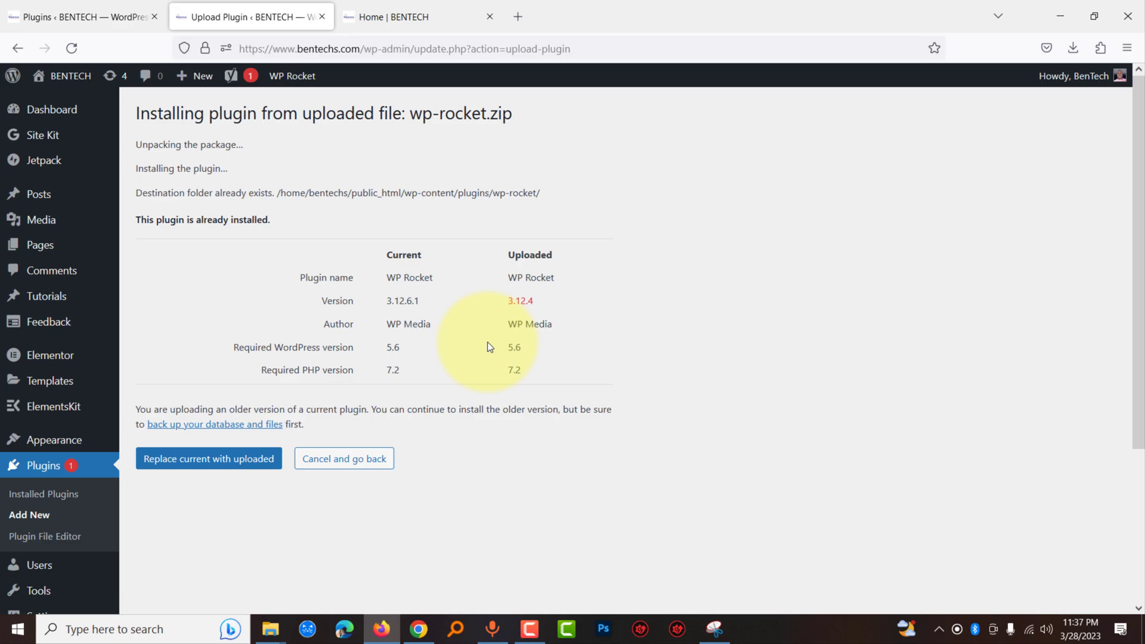
pyautogui.click(540, 632)
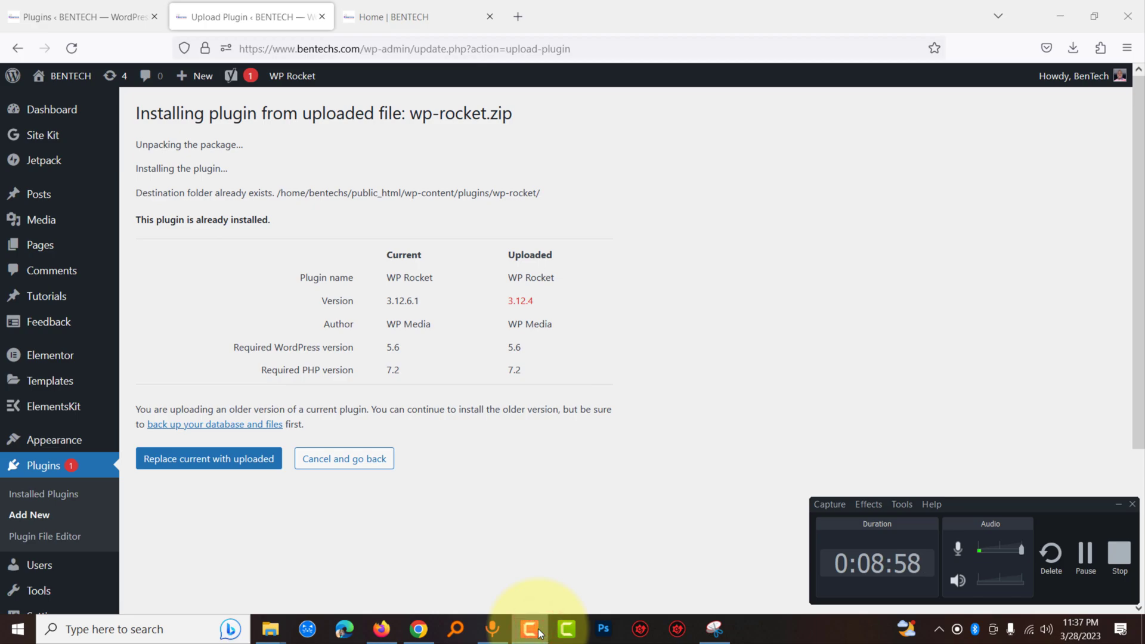